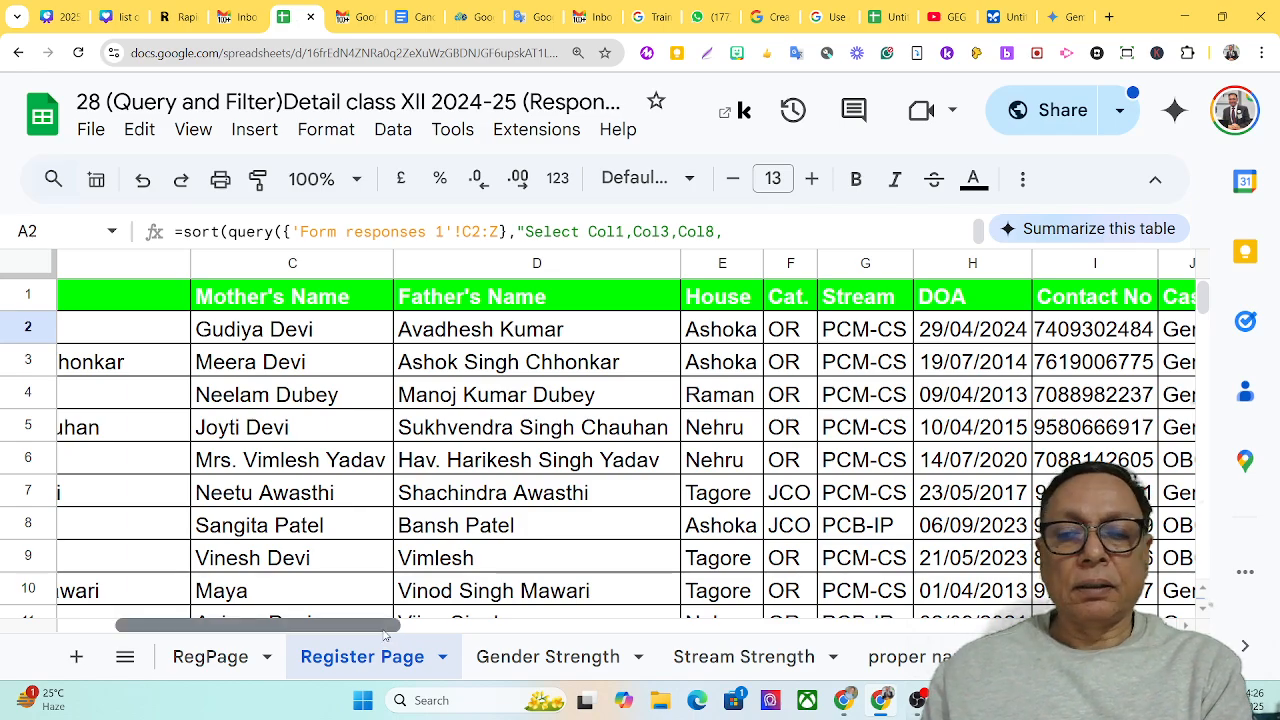
Review the columns of the Register Page sheet and open the Demo sheet
{"action": "scroll", "coordinate": [403, 636], "scroll_direction": "right", "scroll_amount": 2}
{"action": "scroll", "coordinate": [405, 636], "scroll_direction": "left", "scroll_amount": 5}
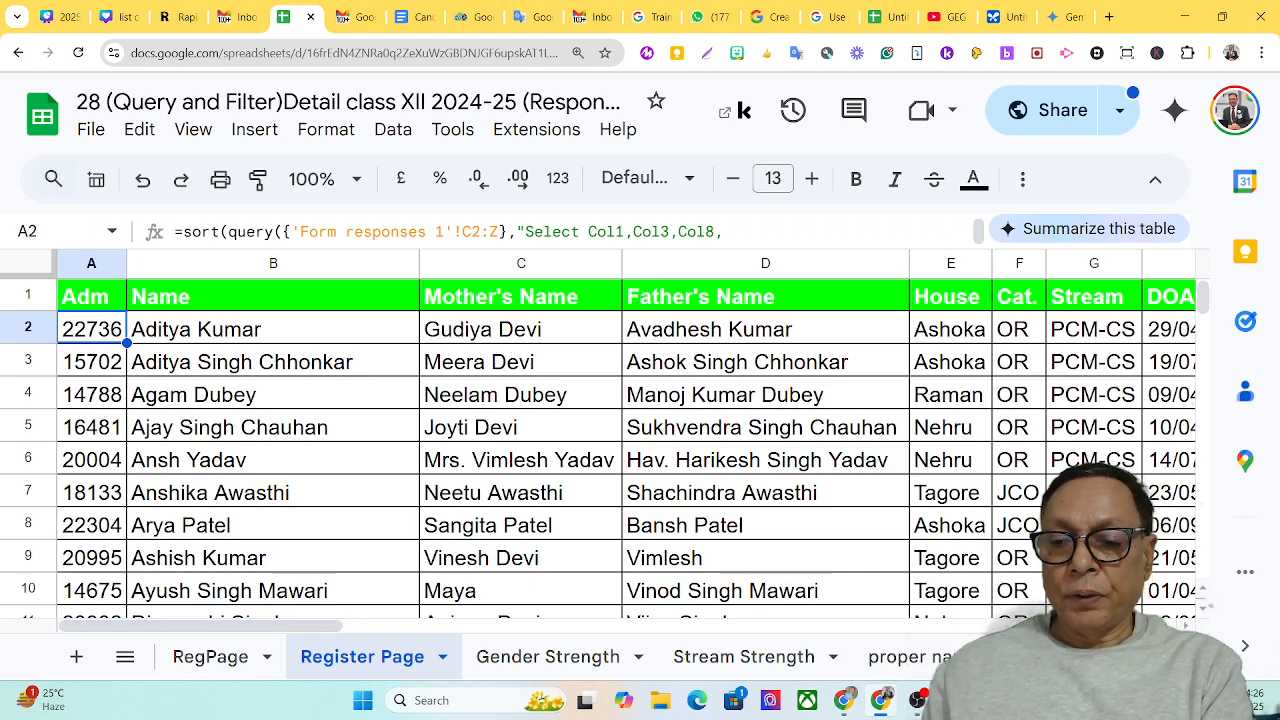
{"action": "left_click", "coordinate": [1182, 657]}
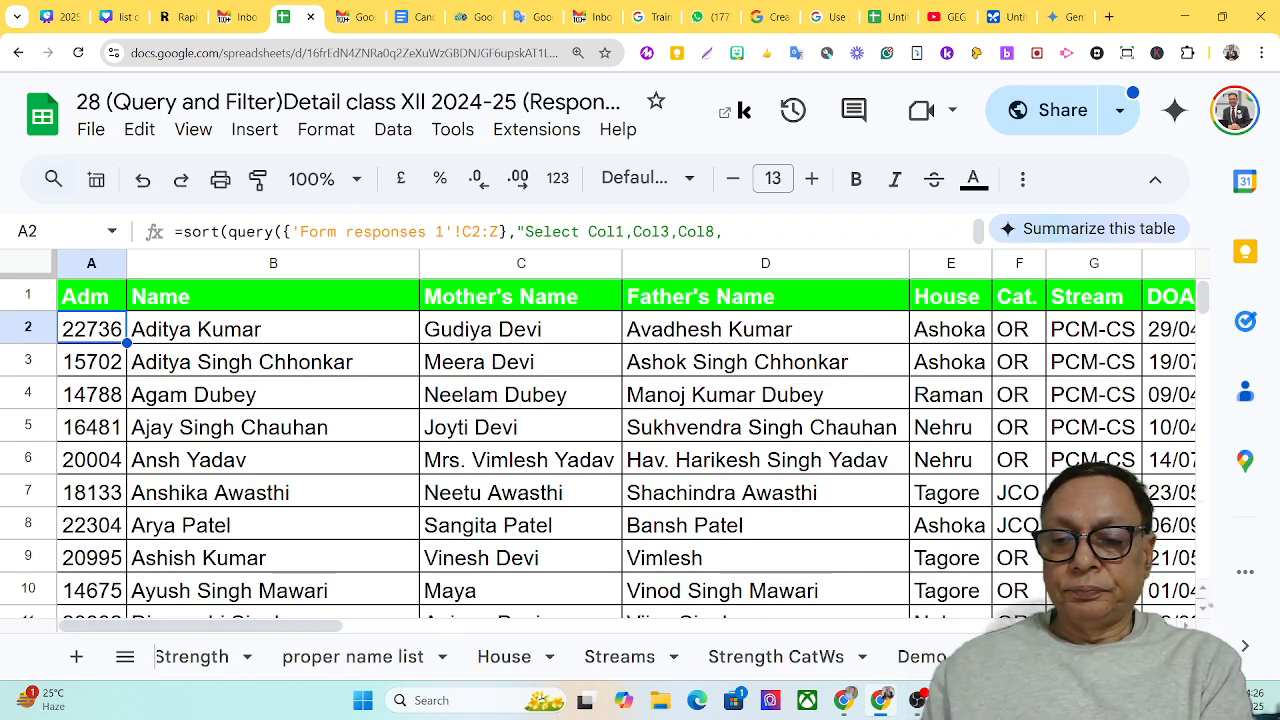
{"action": "left_click", "coordinate": [919, 662]}
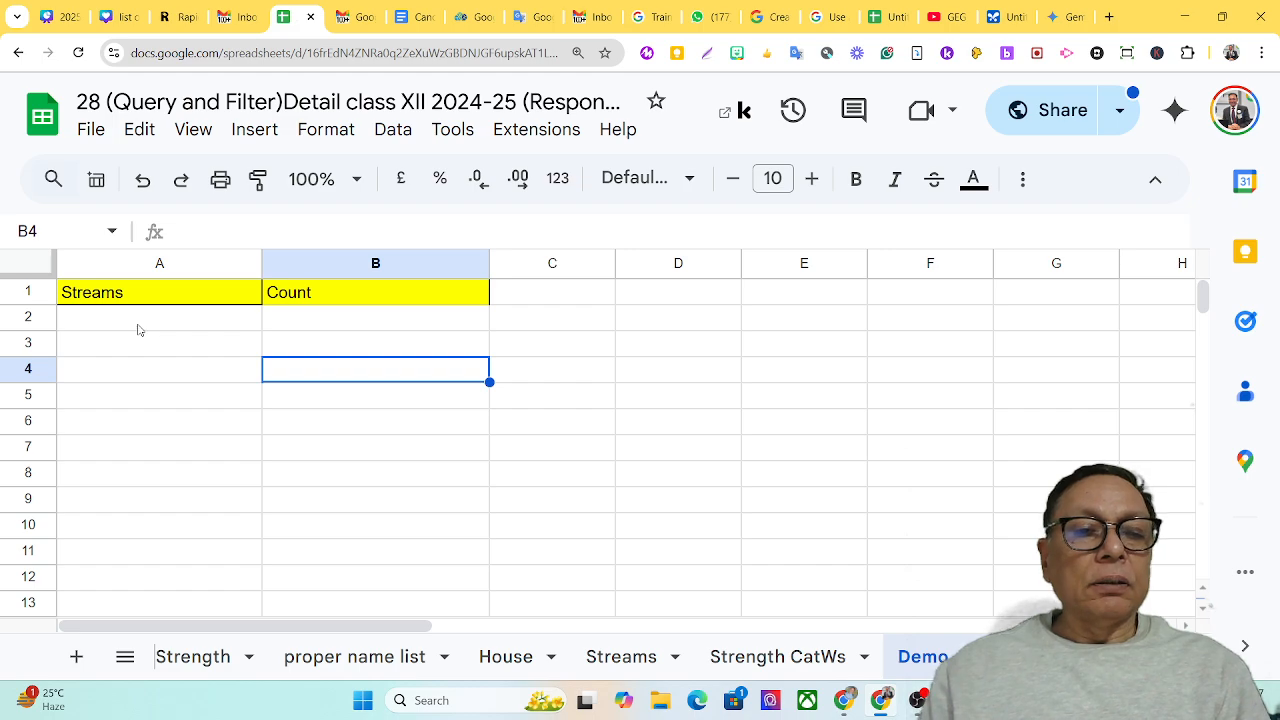
Start a QUERY formula in cell A2 of the Demo sheet, under the Streams heading
{"action": "left_click", "coordinate": [139, 330]}
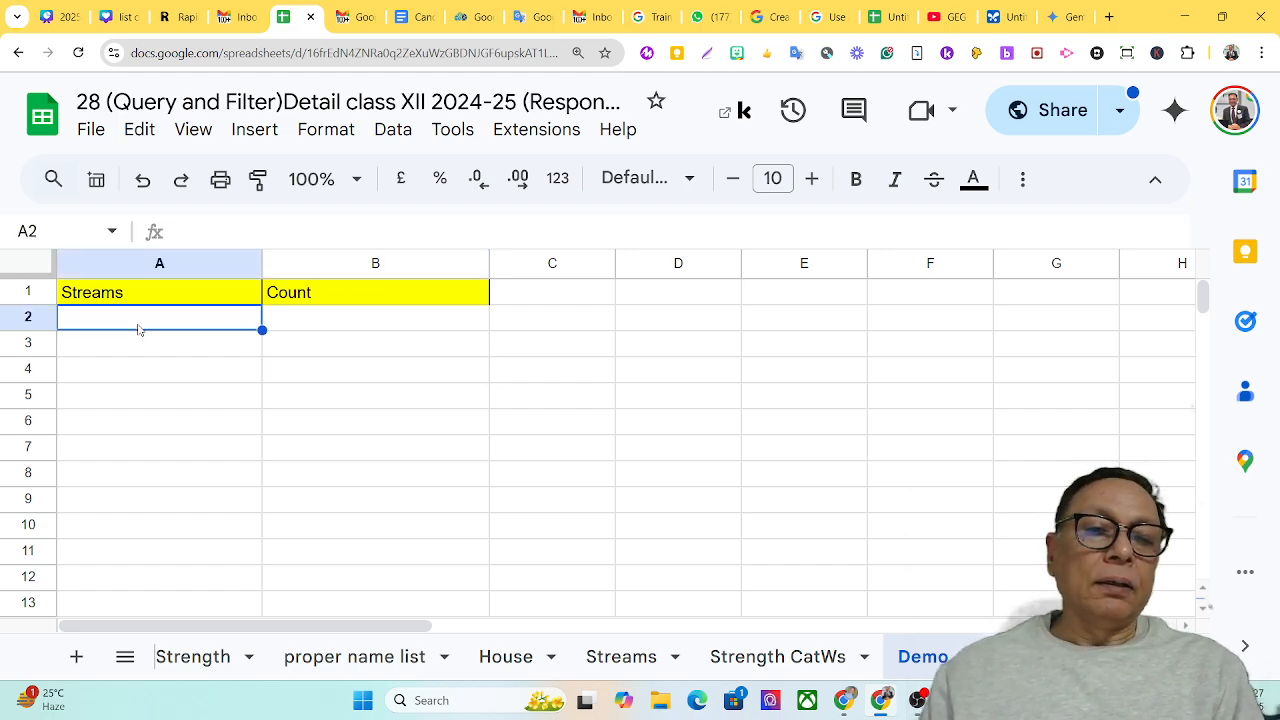
{"action": "left_click", "coordinate": [213, 231]}
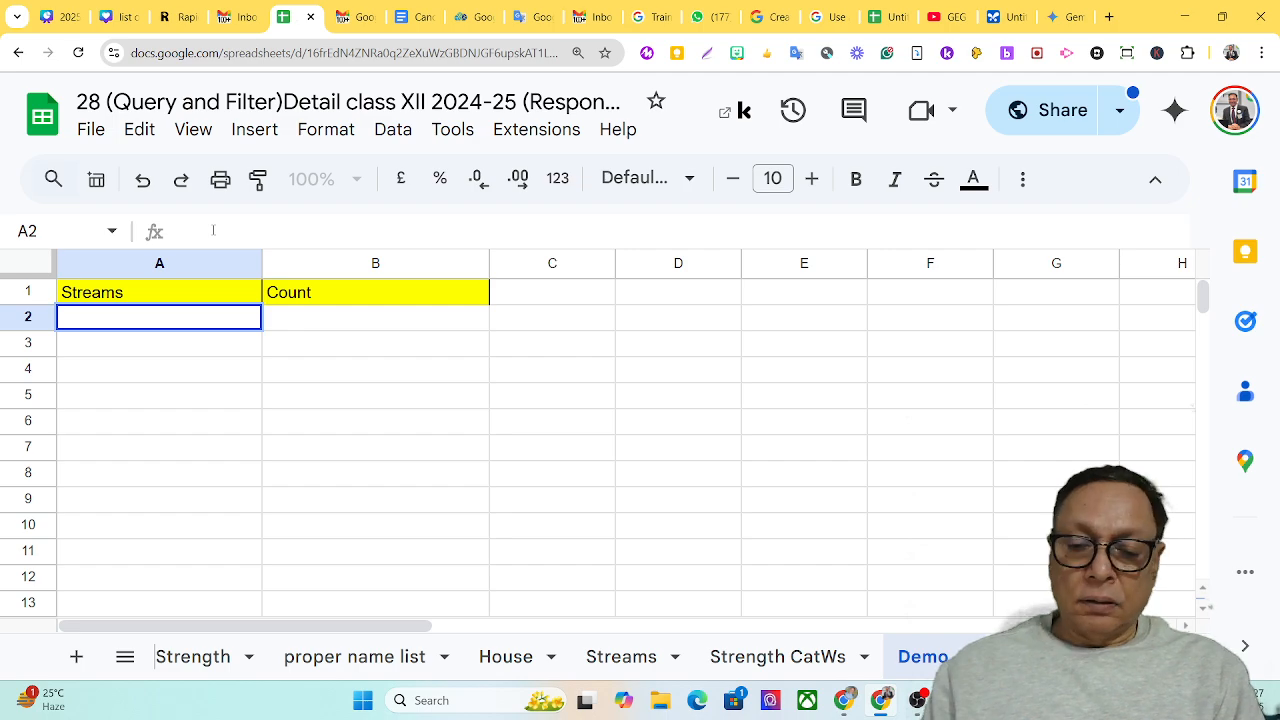
{"action": "type", "text": "="}
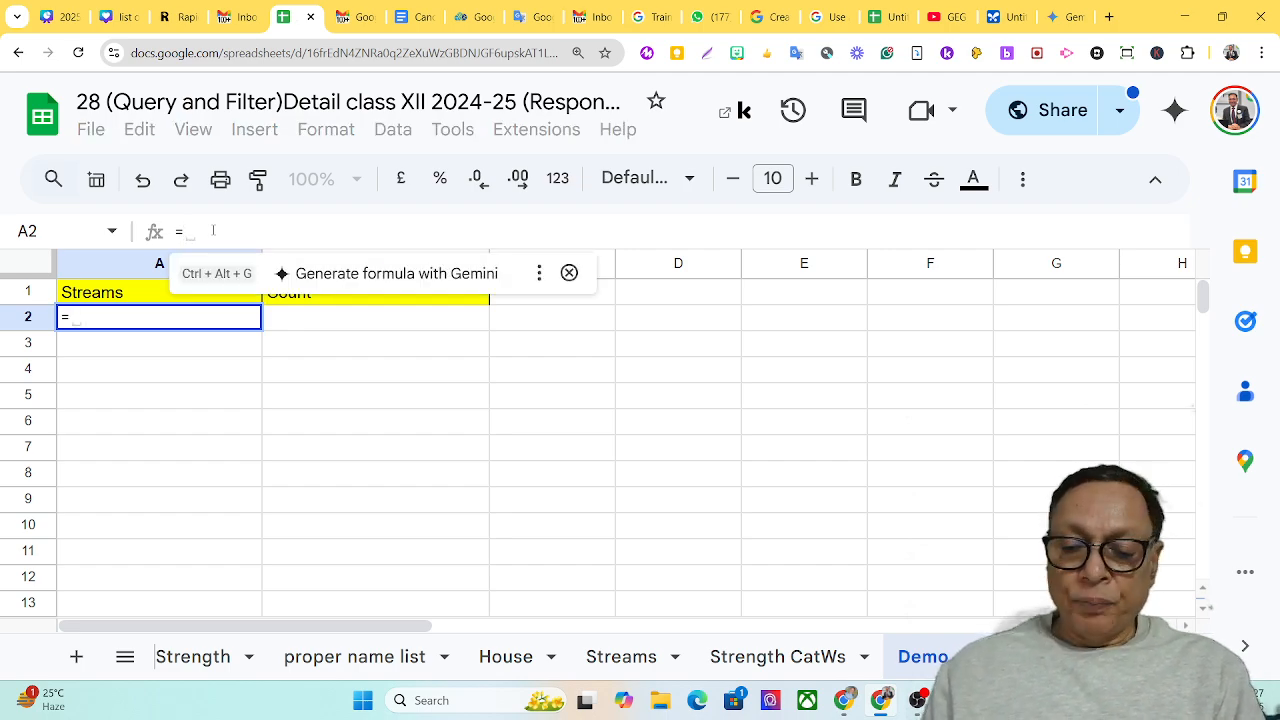
{"action": "type", "text": "qu"}
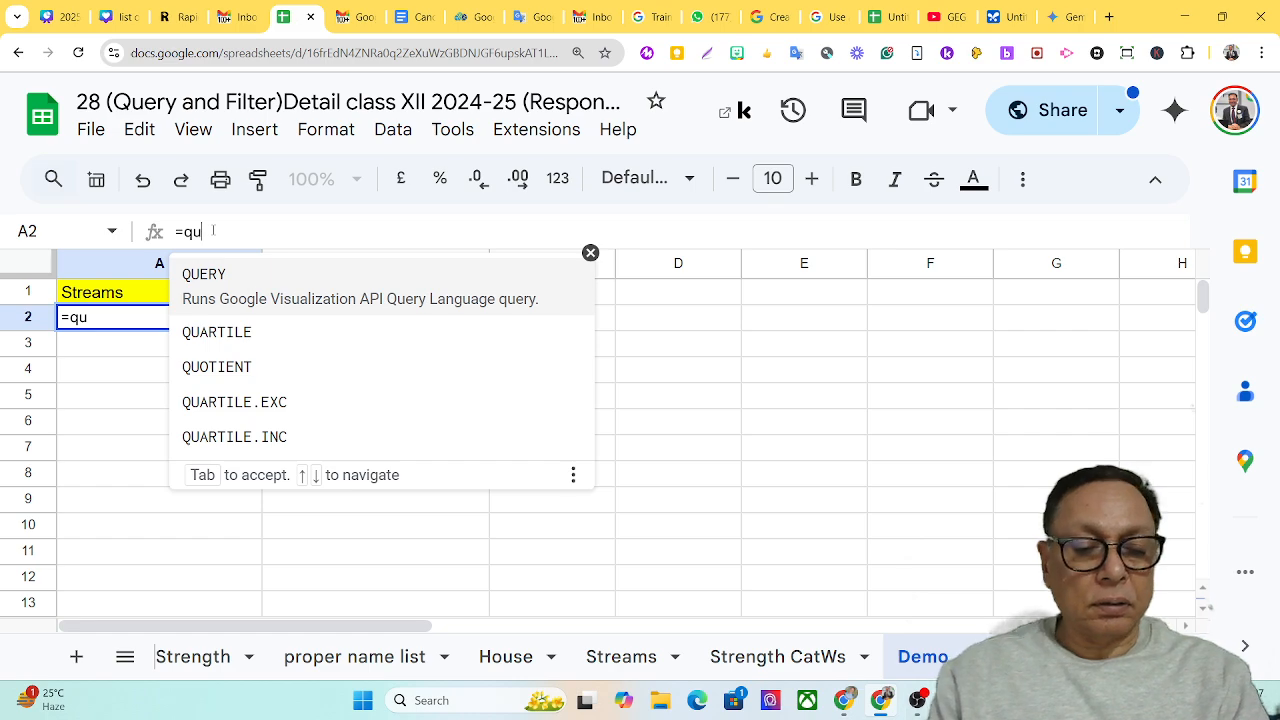
{"action": "type", "text": "e"}
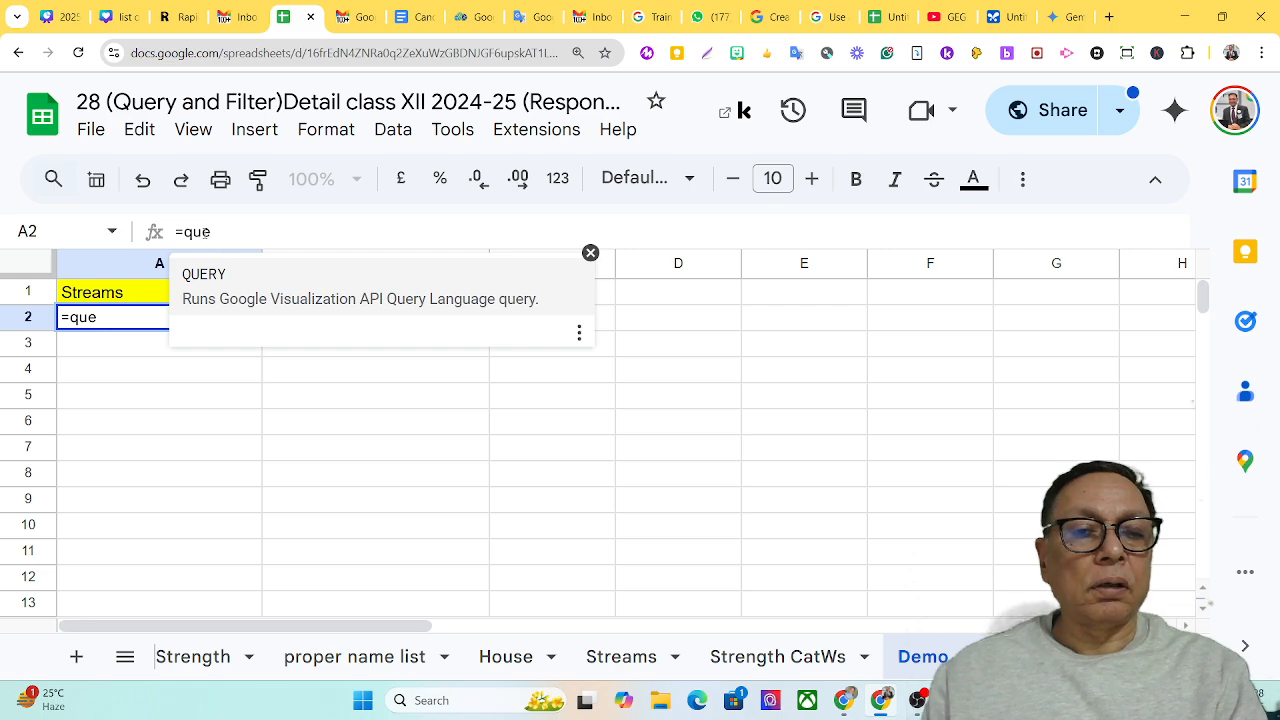
{"action": "type", "text": "ry"}
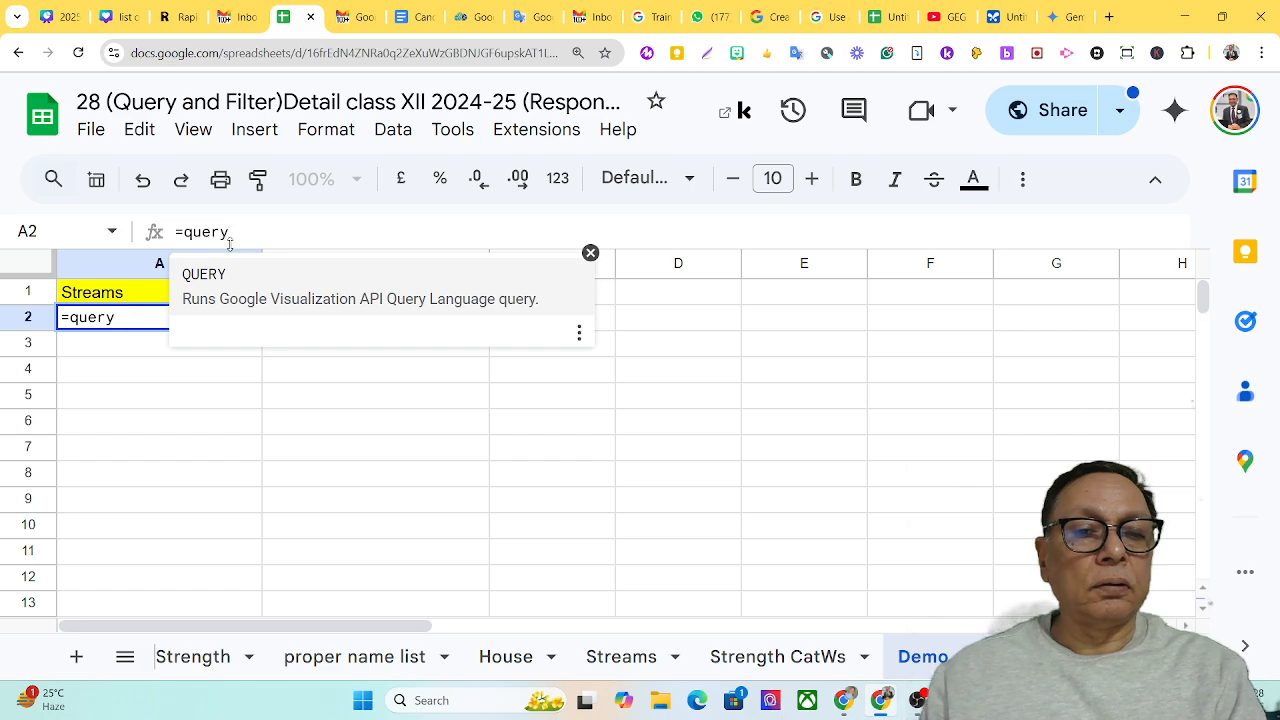
{"action": "type", "text": "("}
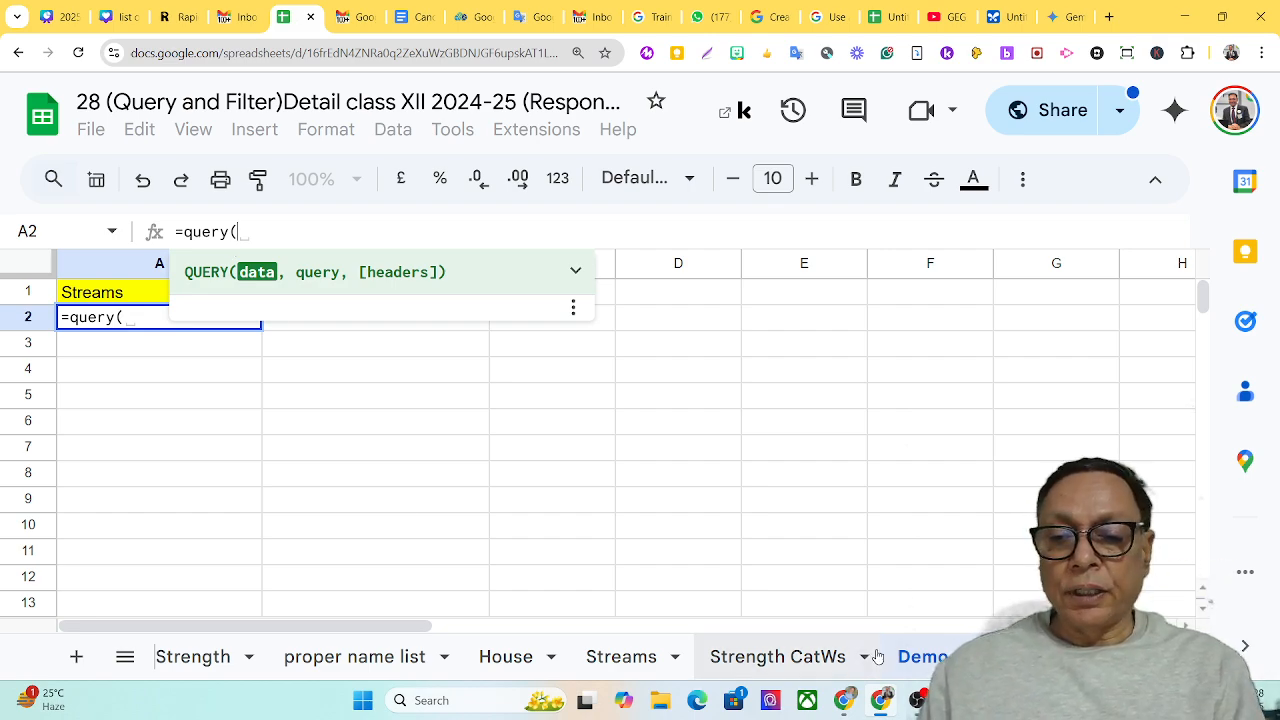
Reference the range A2:K42 on the Register Page sheet as the query's data argument
{"action": "left_click", "coordinate": [1030, 657]}
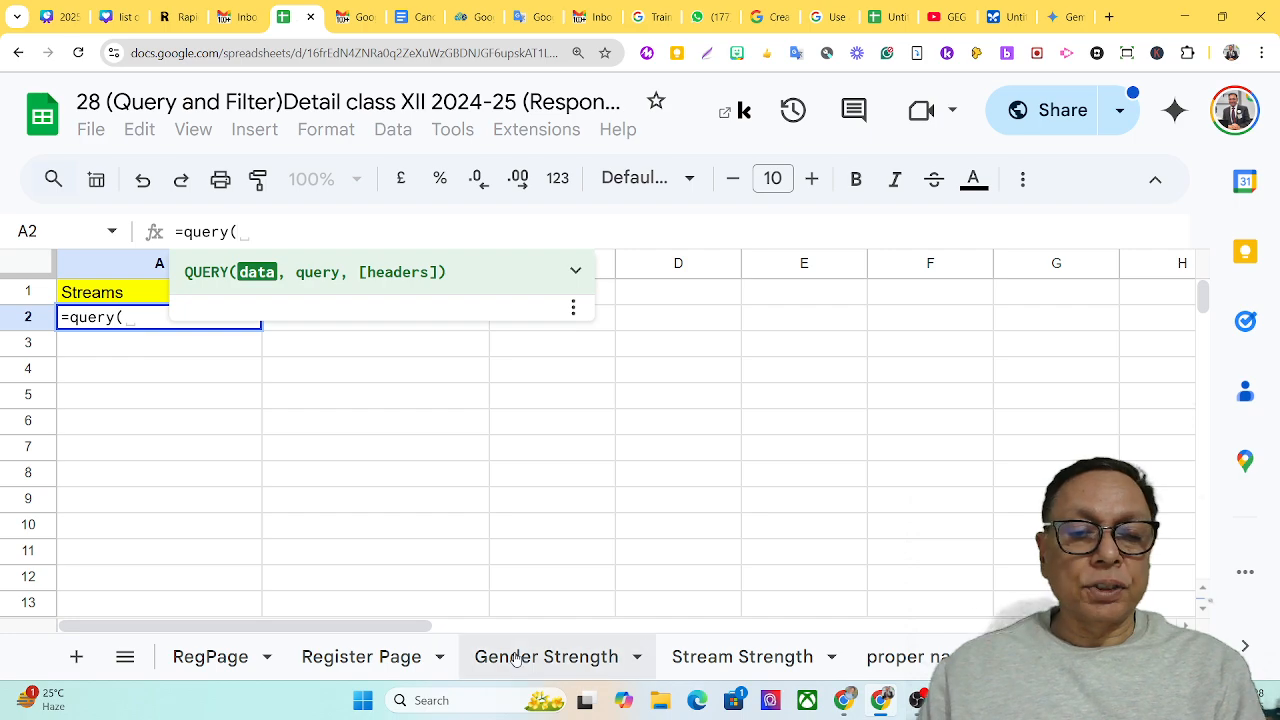
{"action": "left_click", "coordinate": [385, 658]}
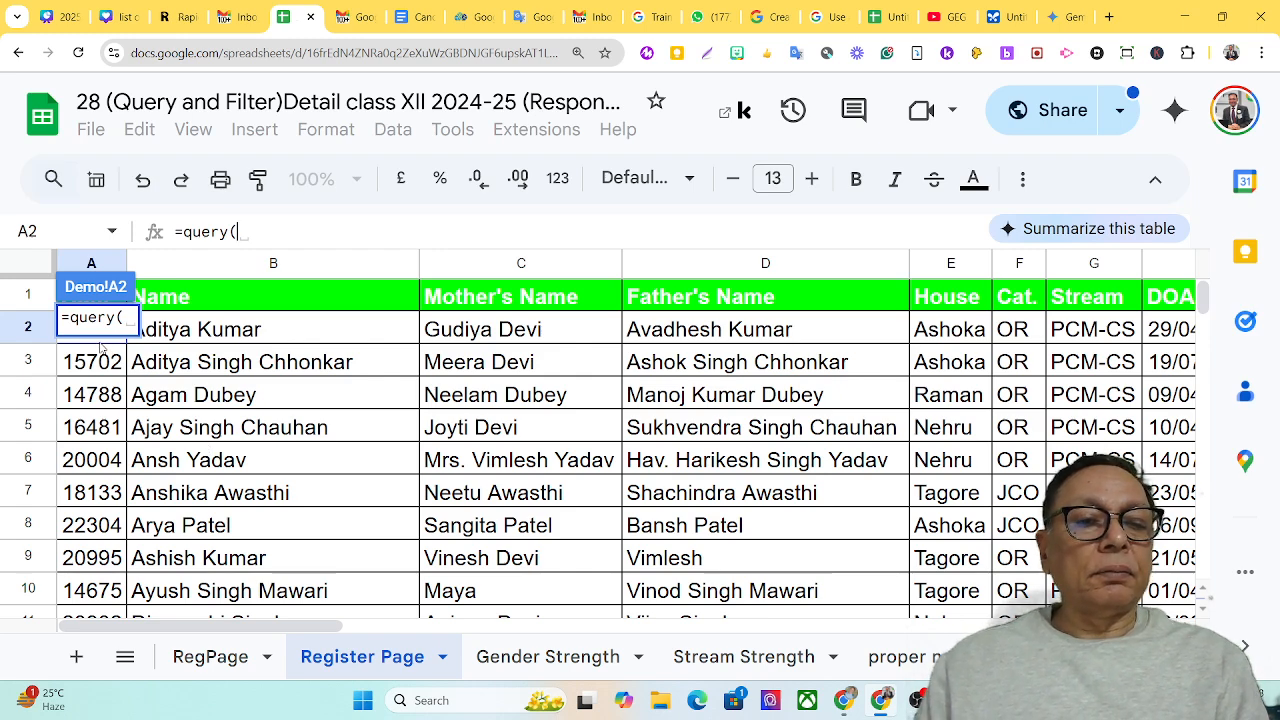
{"action": "left_click", "coordinate": [100, 340]}
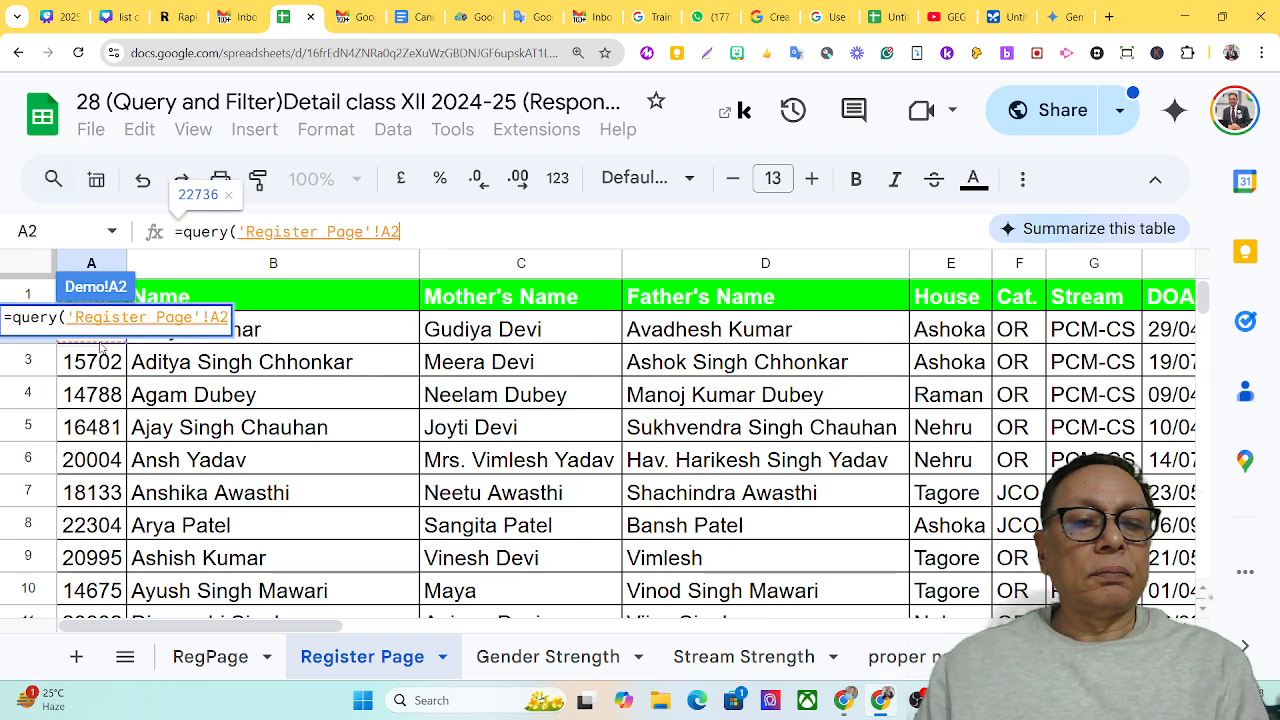
{"action": "left_click_drag", "start_coordinate": [101, 347], "coordinate": [728, 440]}
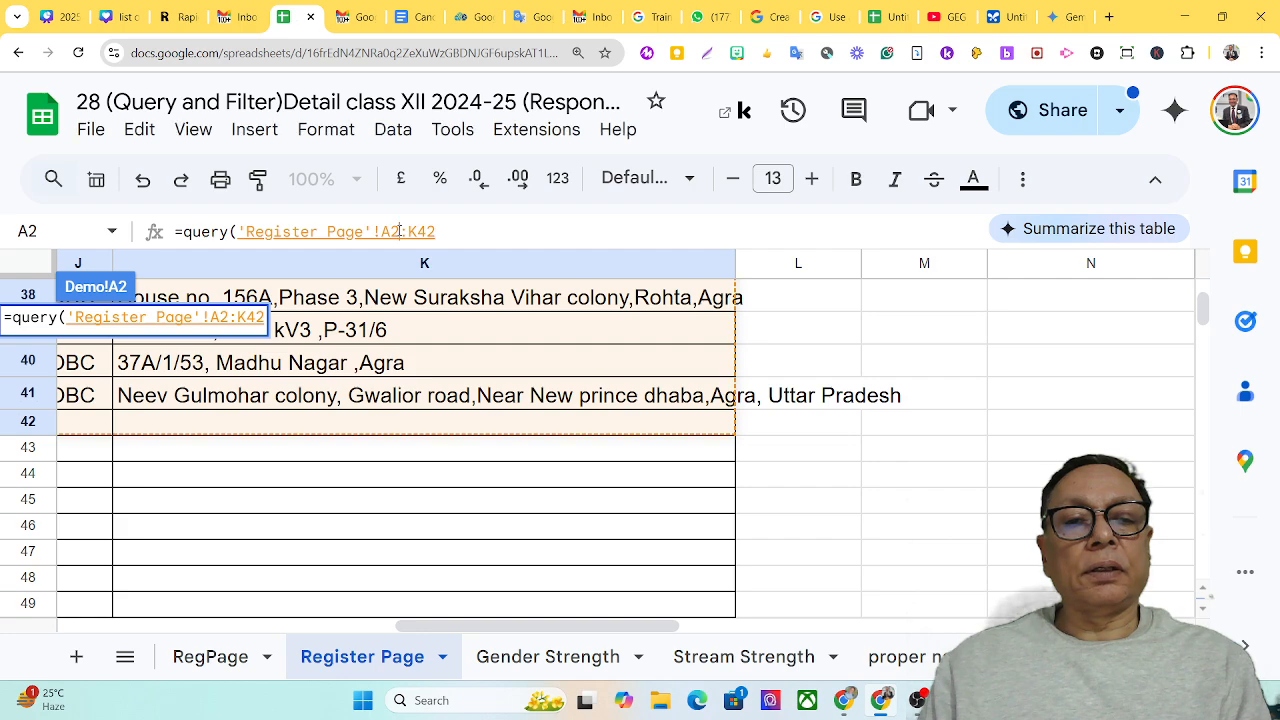
Change the query's data range to A1:K41
{"action": "left_click_drag", "start_coordinate": [398, 231], "coordinate": [390, 231]}
{"action": "type", "text": "1"}
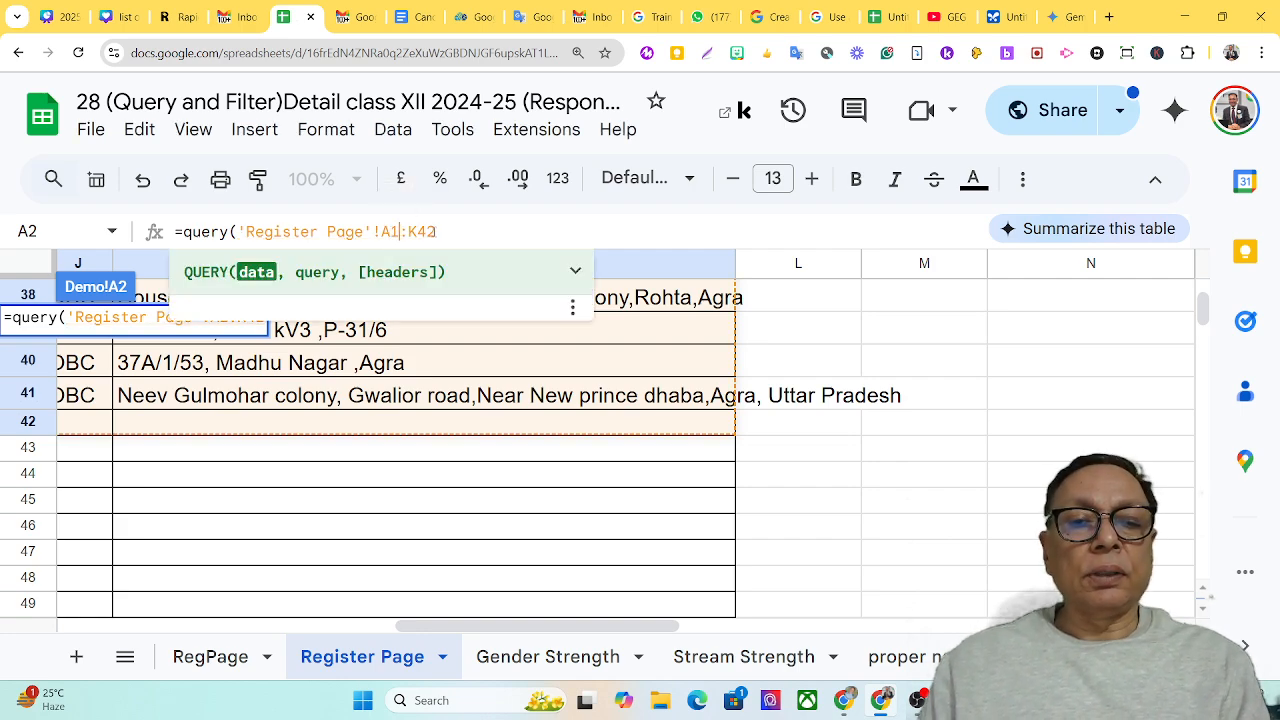
{"action": "left_click_drag", "start_coordinate": [436, 231], "coordinate": [429, 231]}
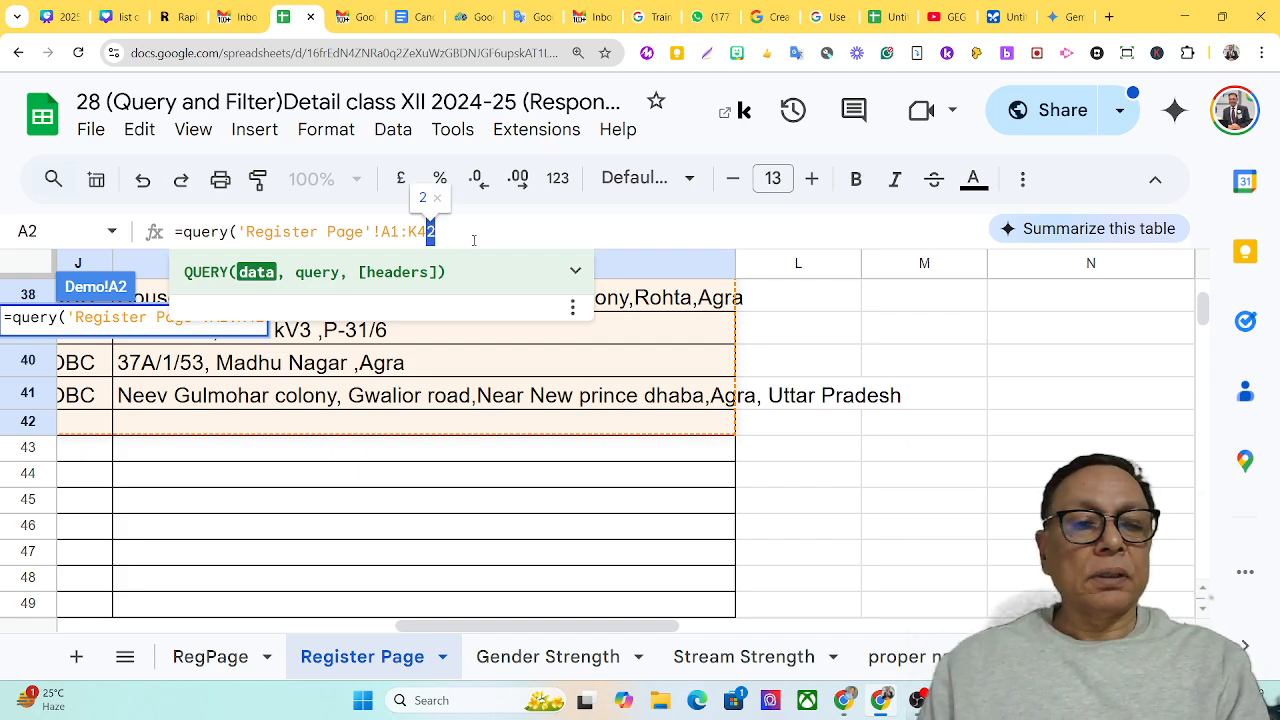
{"action": "type", "text": "1"}
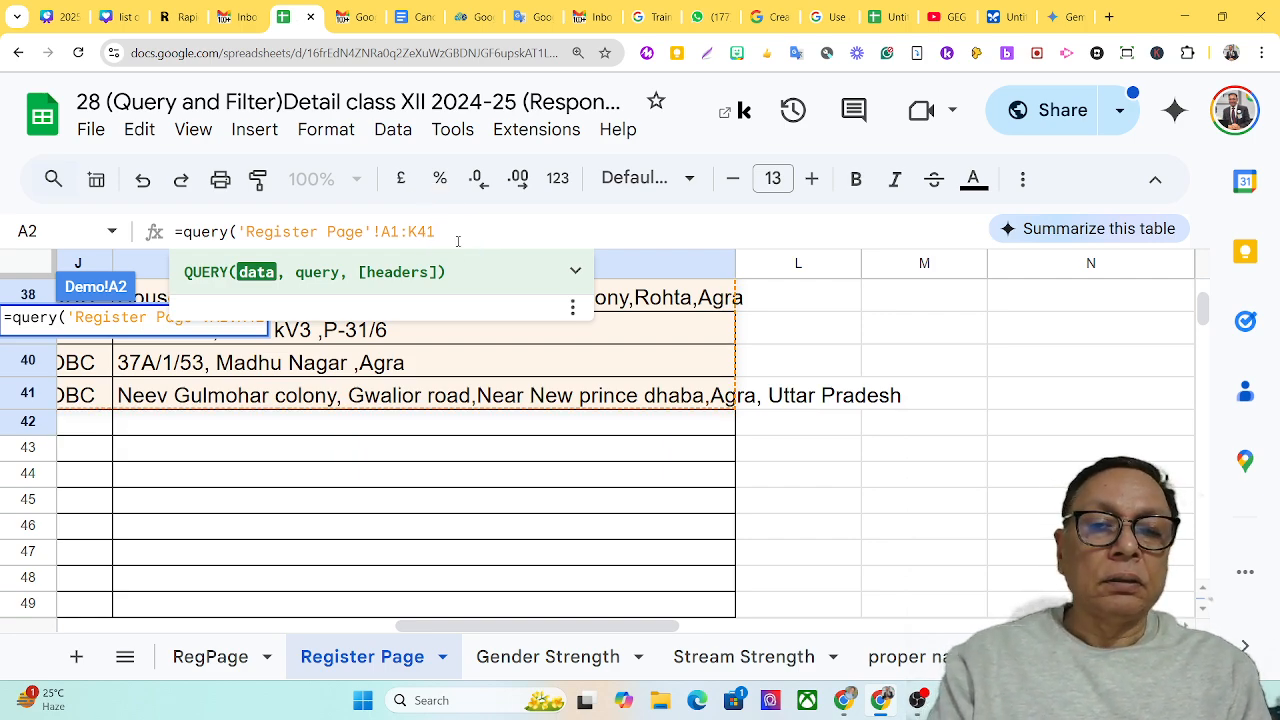
{"action": "type", "text": ")"}
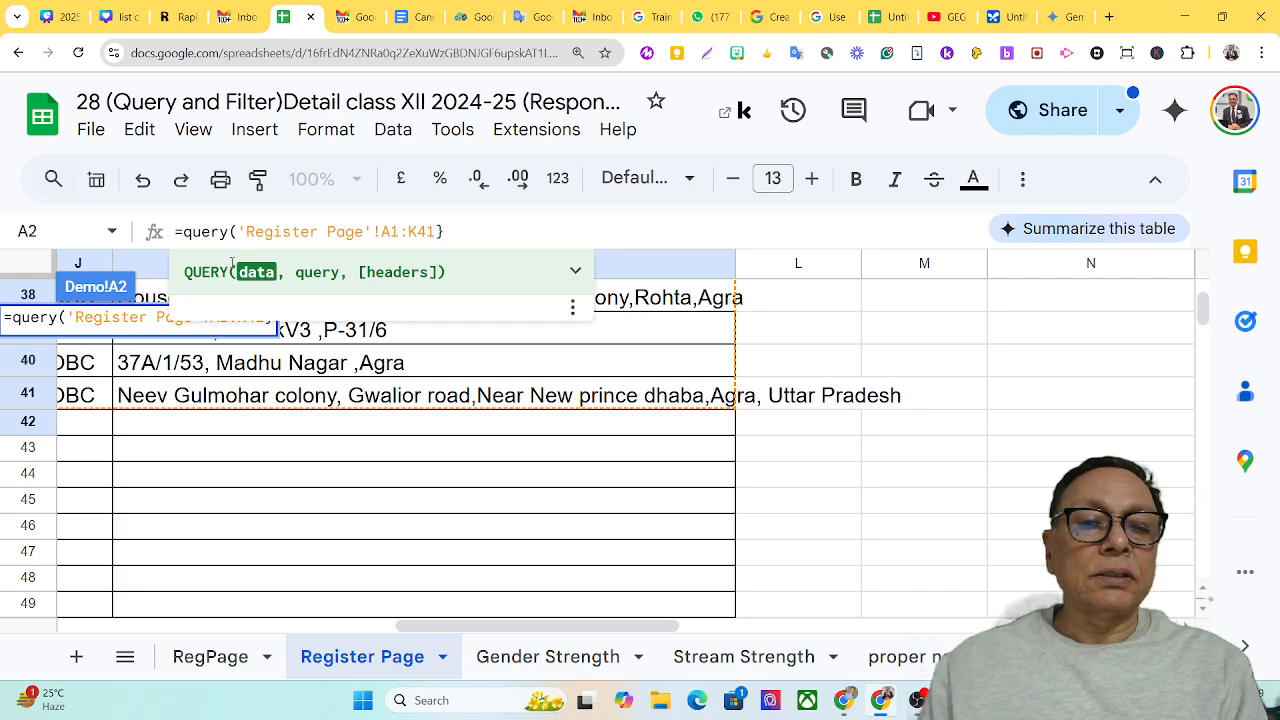
Enclose the Register Page range in curly braces and add a comma after it for the query argument
{"action": "left_click", "coordinate": [238, 234]}
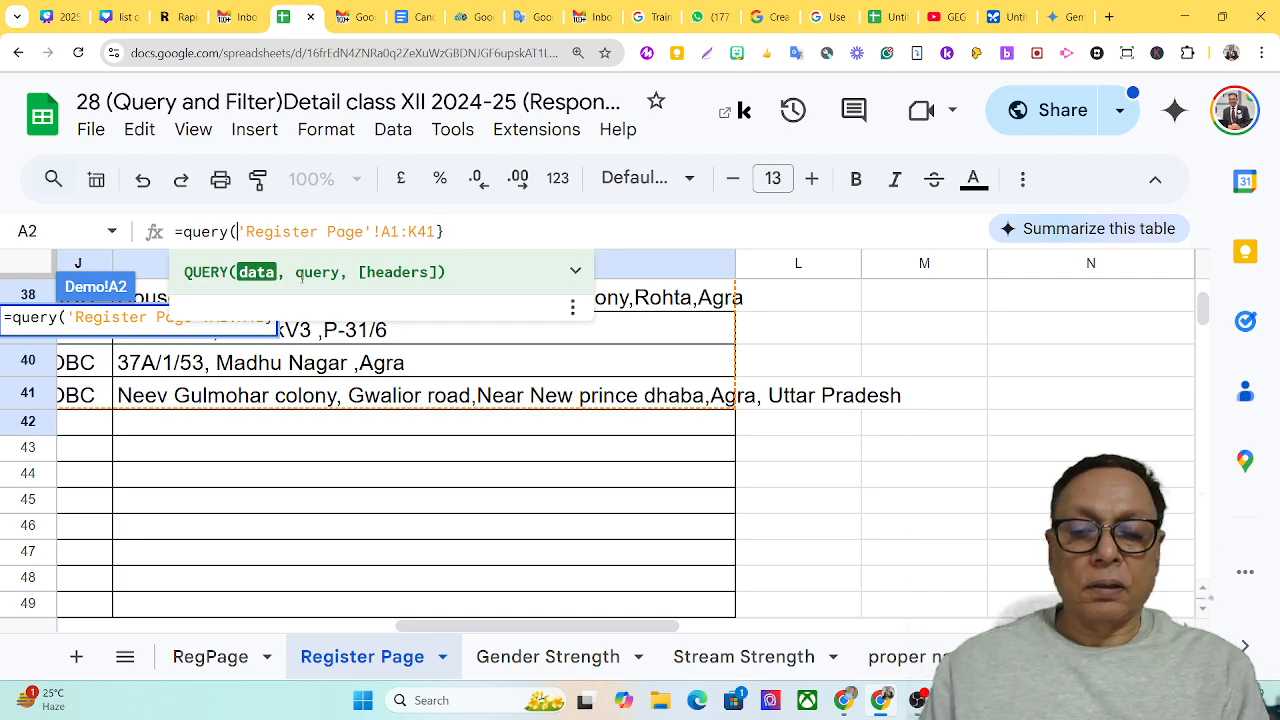
{"action": "type", "text": "{"}
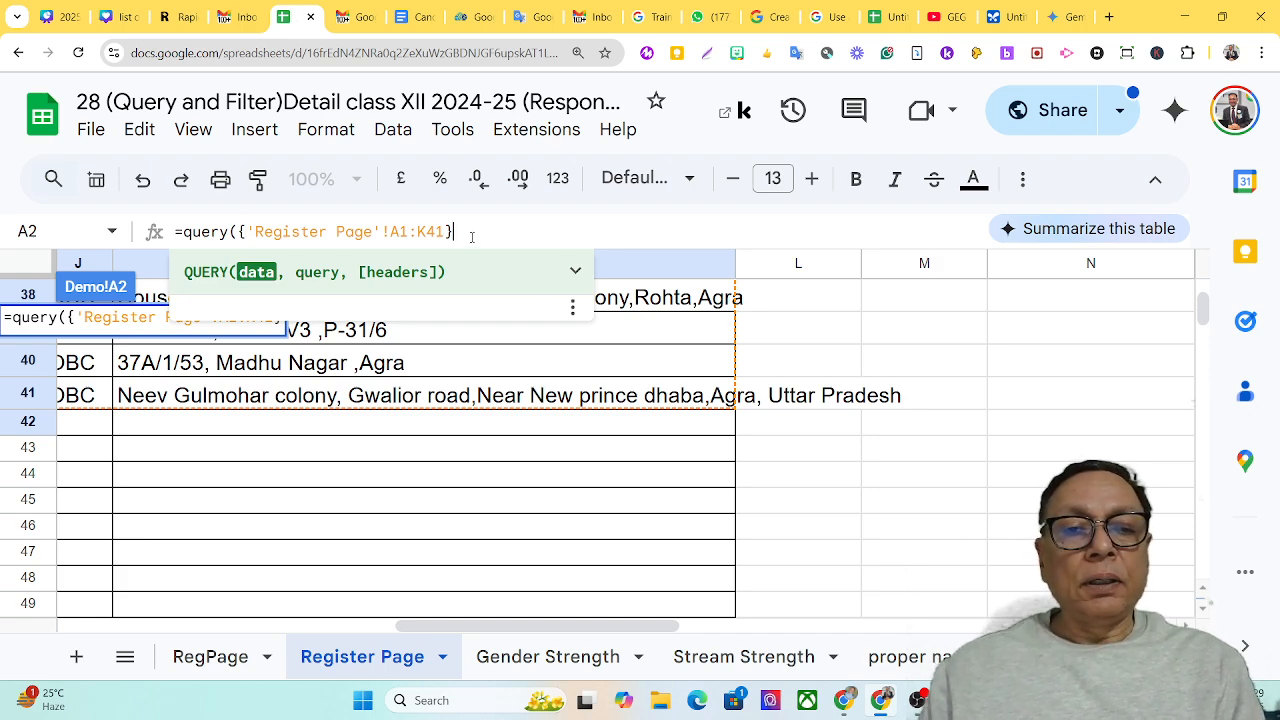
{"action": "type", "text": ","}
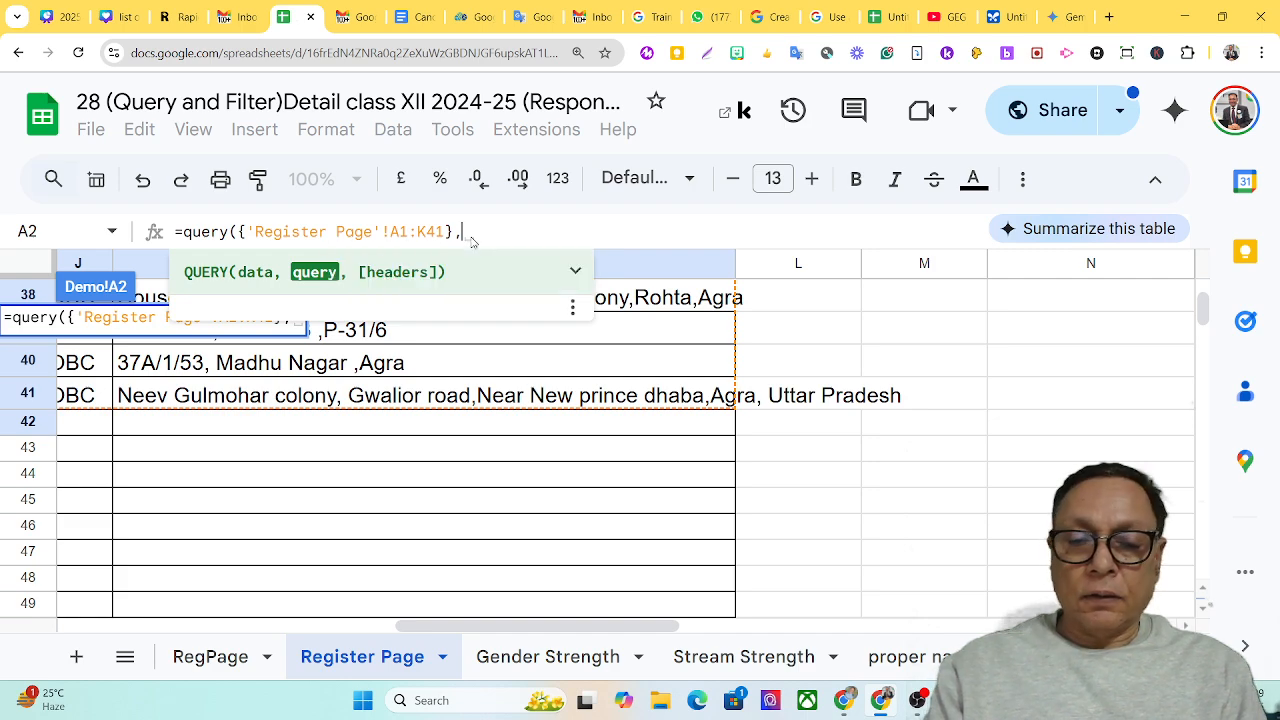
Begin the quoted query text with "Select Col7," to return the Stream column
{"action": "type", "text": "\"\""}
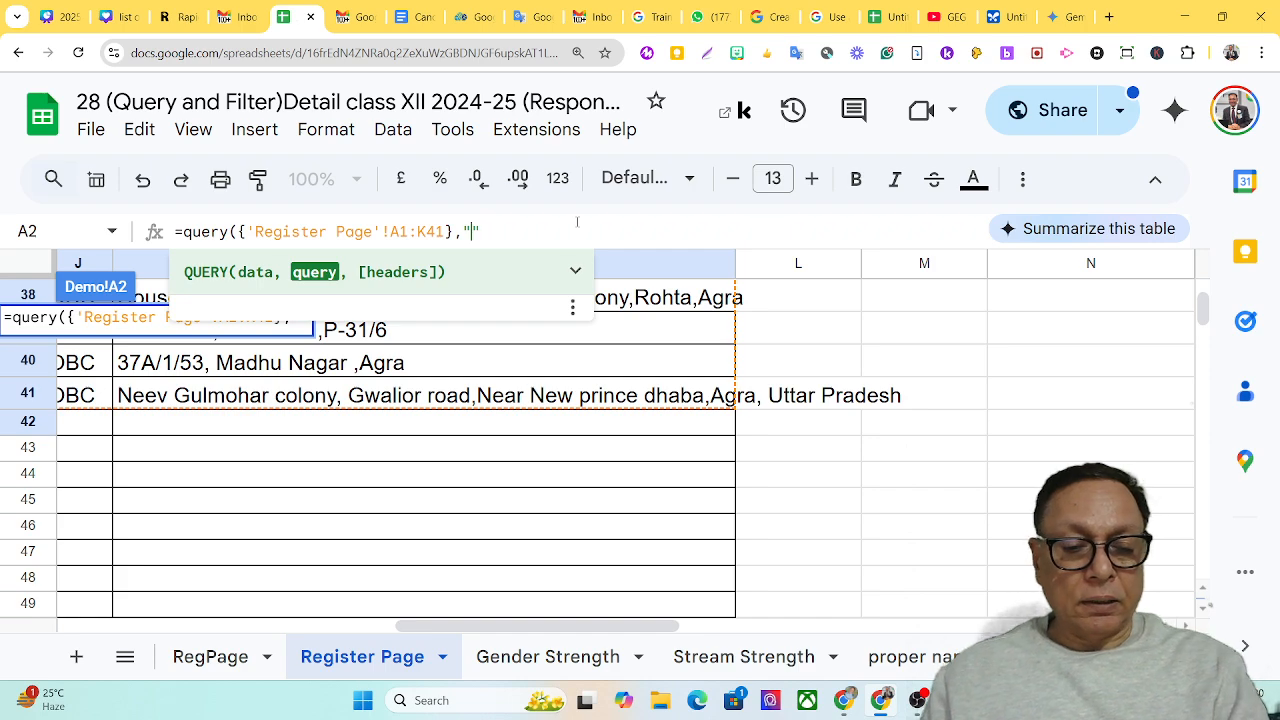
{"action": "type", "text": "Select"}
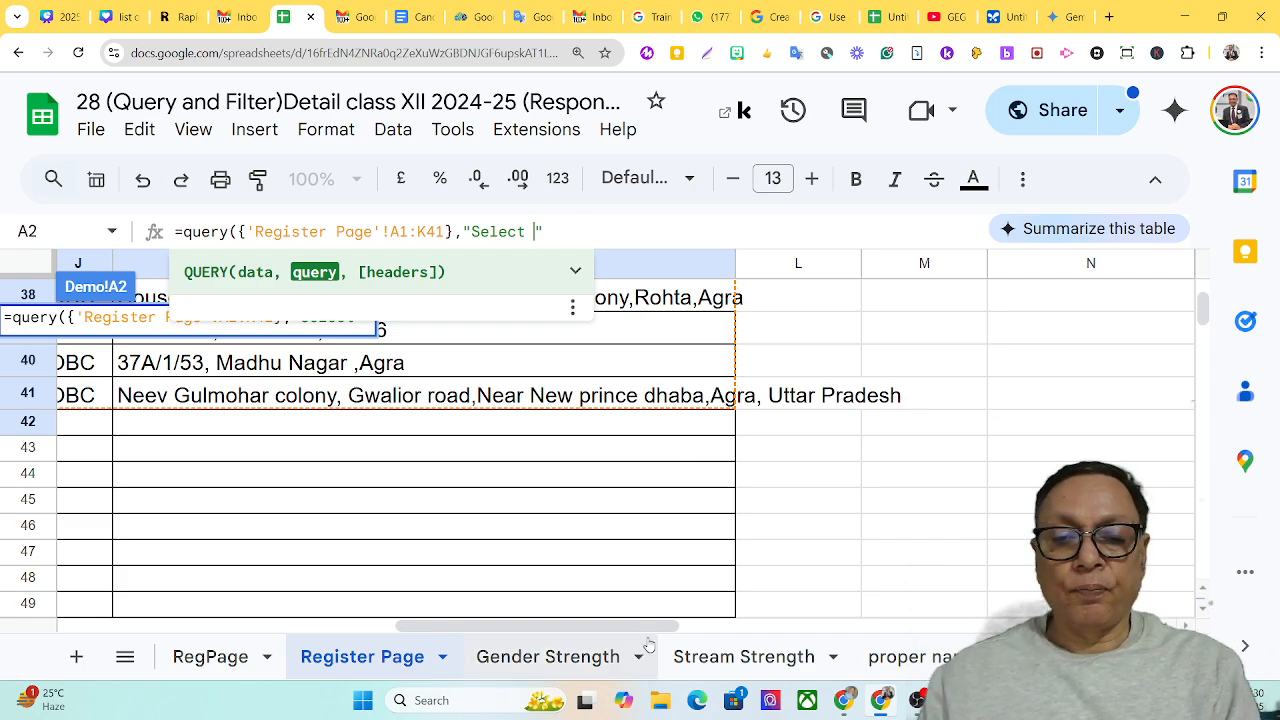
{"action": "left_click_drag", "start_coordinate": [631, 630], "coordinate": [415, 665]}
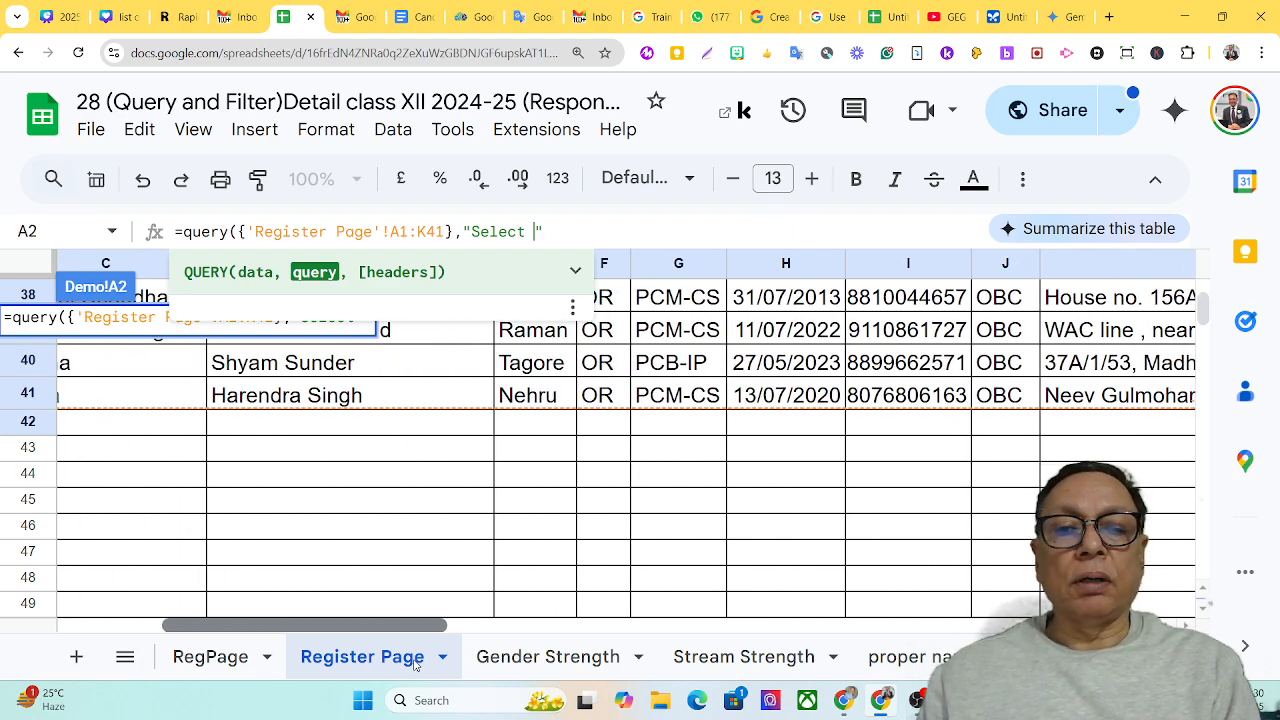
{"action": "left_click_drag", "start_coordinate": [415, 665], "coordinate": [440, 657]}
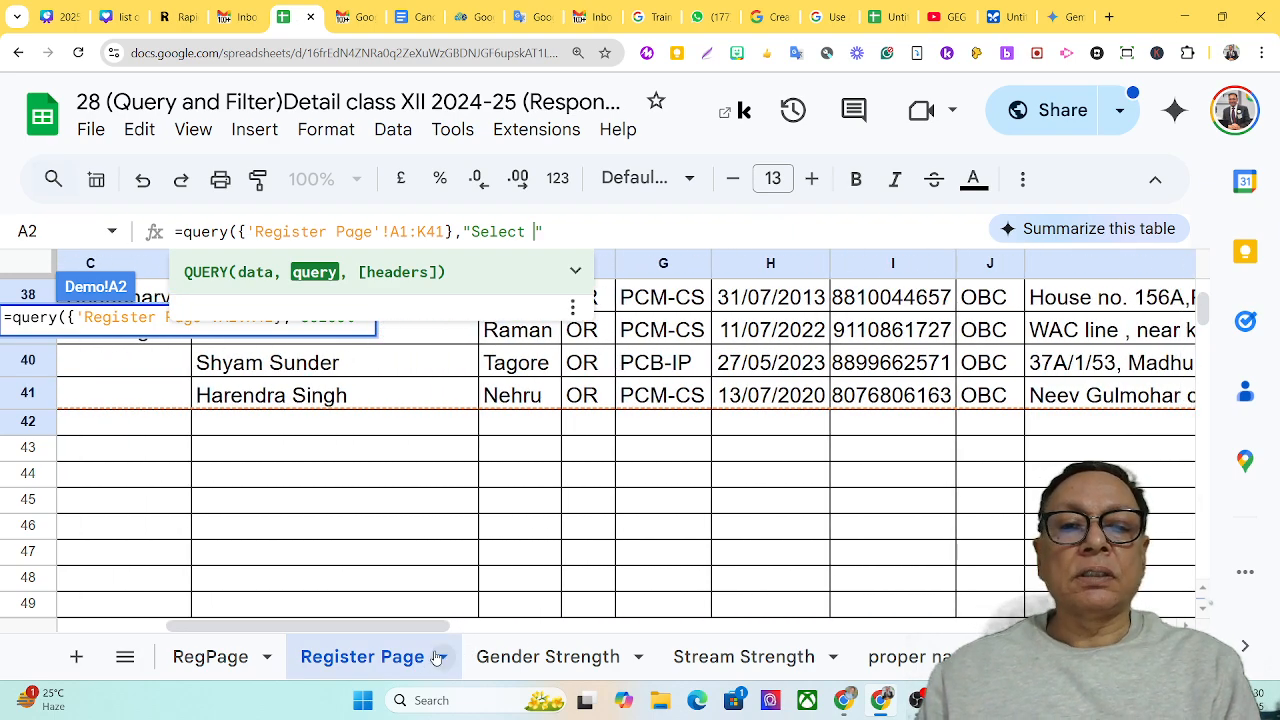
{"action": "type", "text": "Col7"}
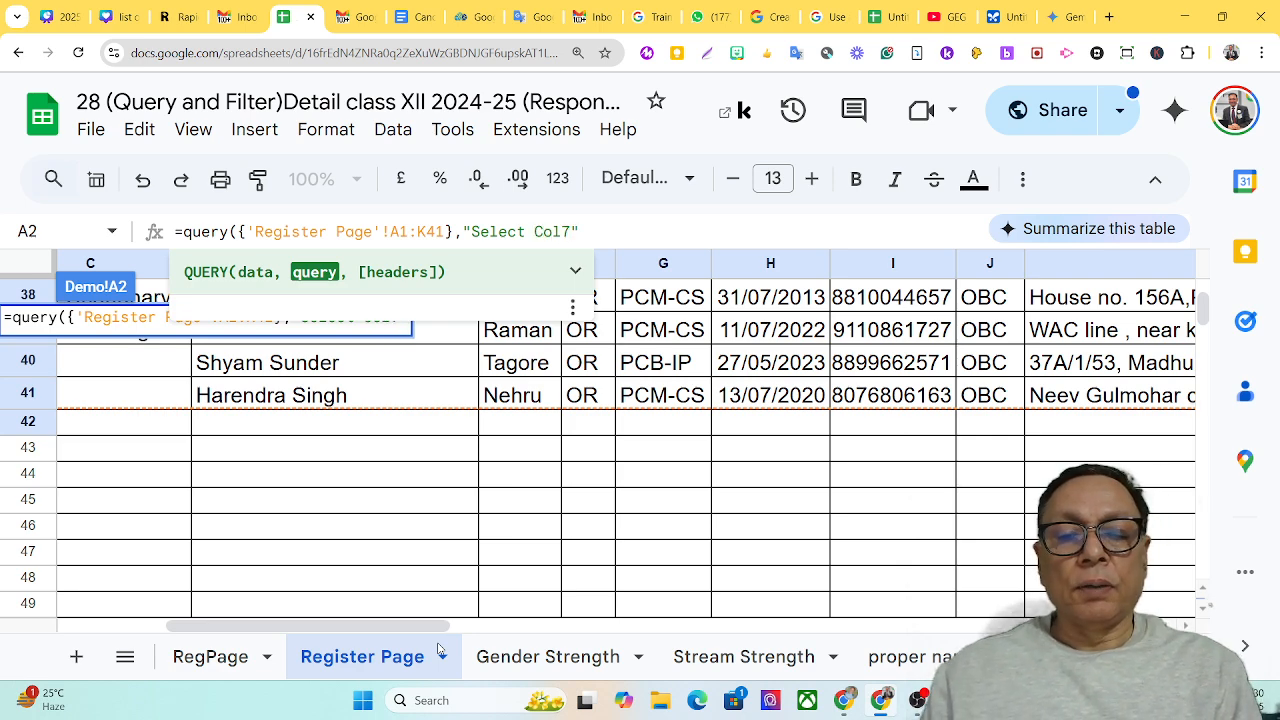
{"action": "type", "text": ", "}
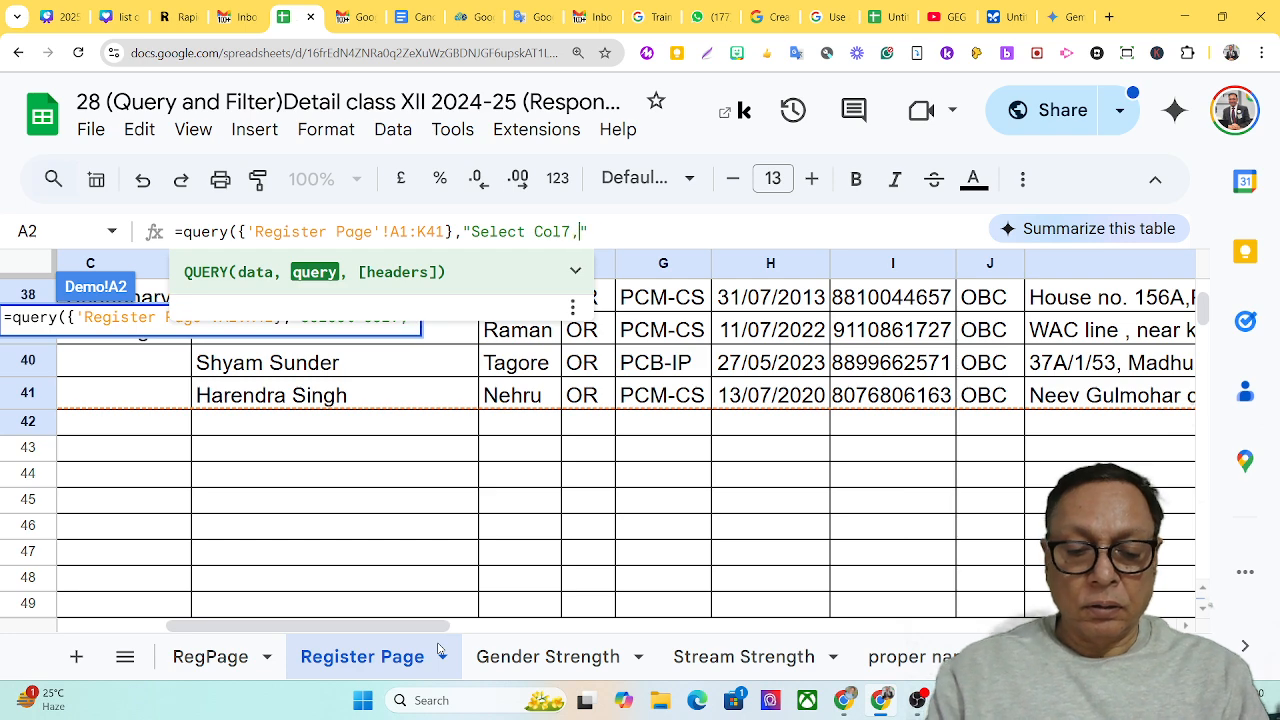
{"action": "type", "text": "cout"}
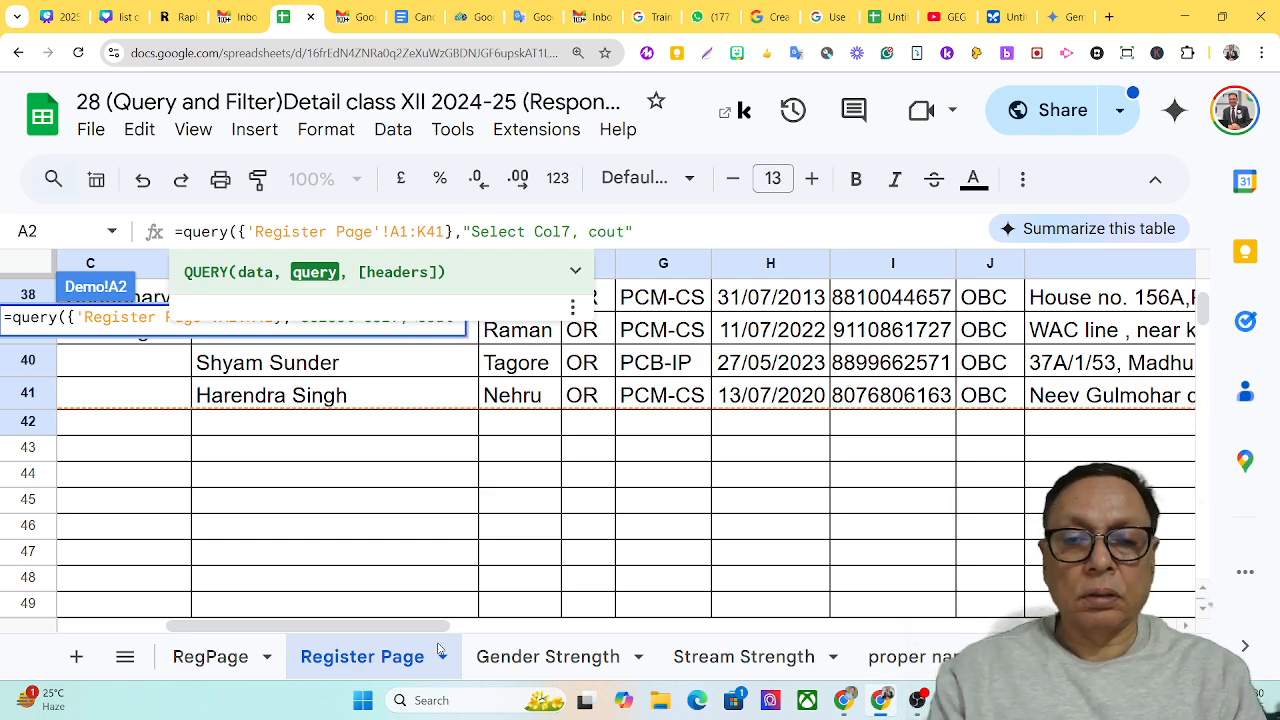
Add count(Col7) as the second selected item in the query text
{"action": "key", "text": "BackSpace"}
{"action": "type", "text": "nt"}
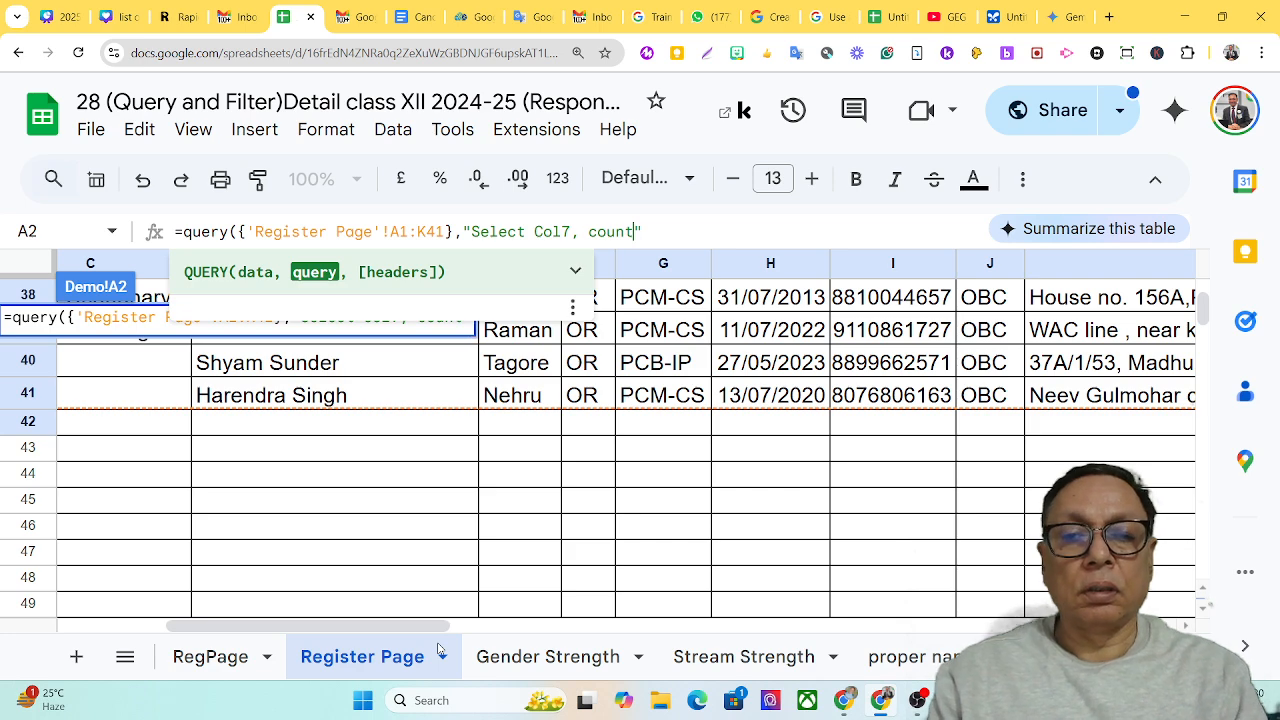
{"action": "type", "text": "(Col"}
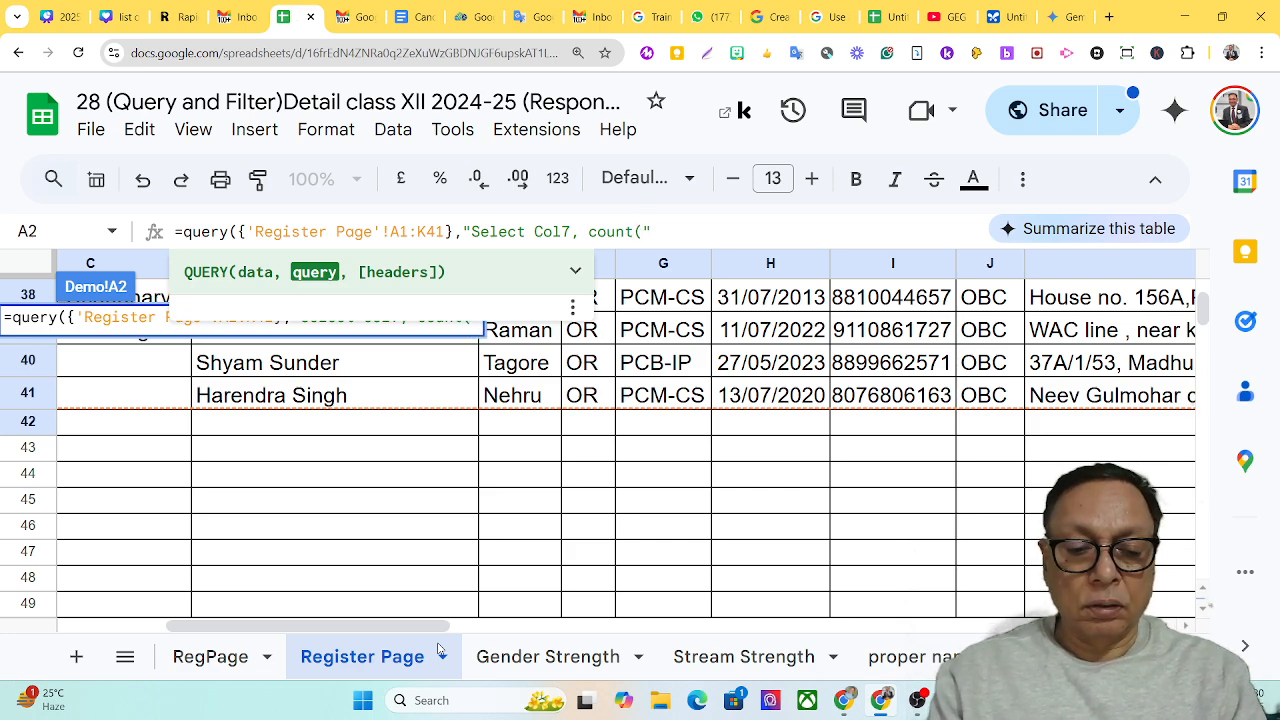
{"action": "type", "text": "7"}
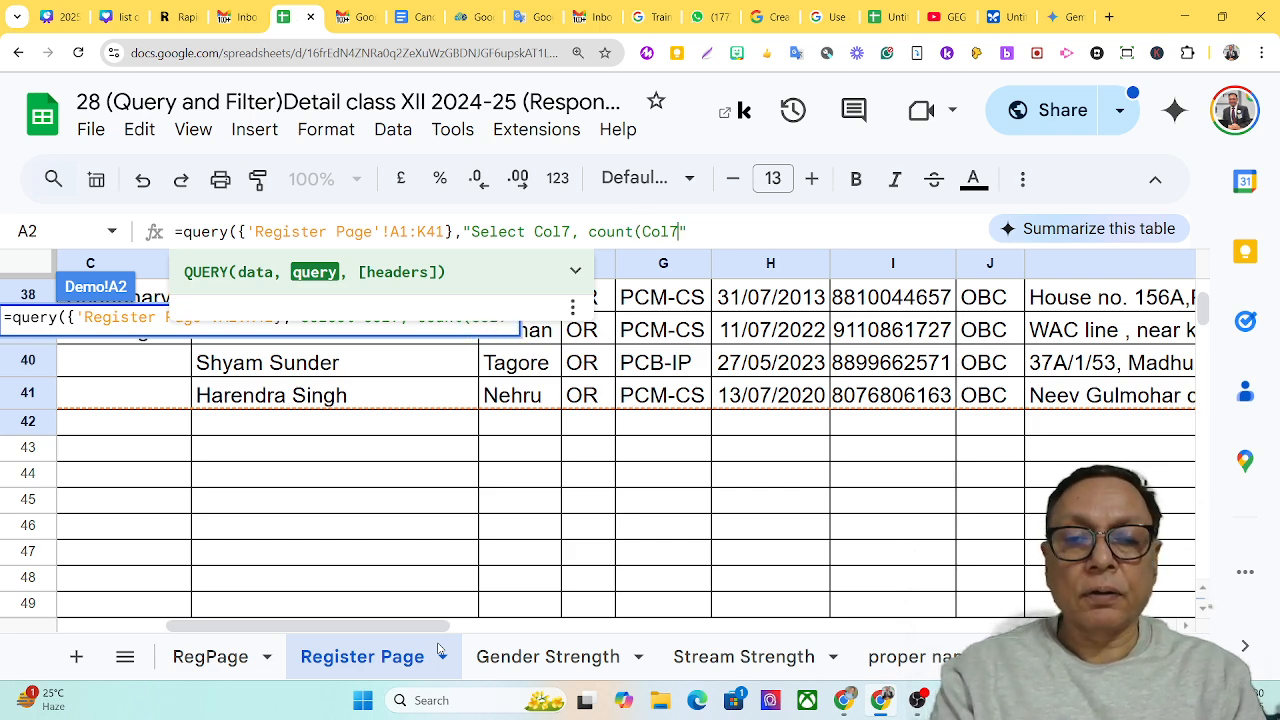
{"action": "type", "text": ")"}
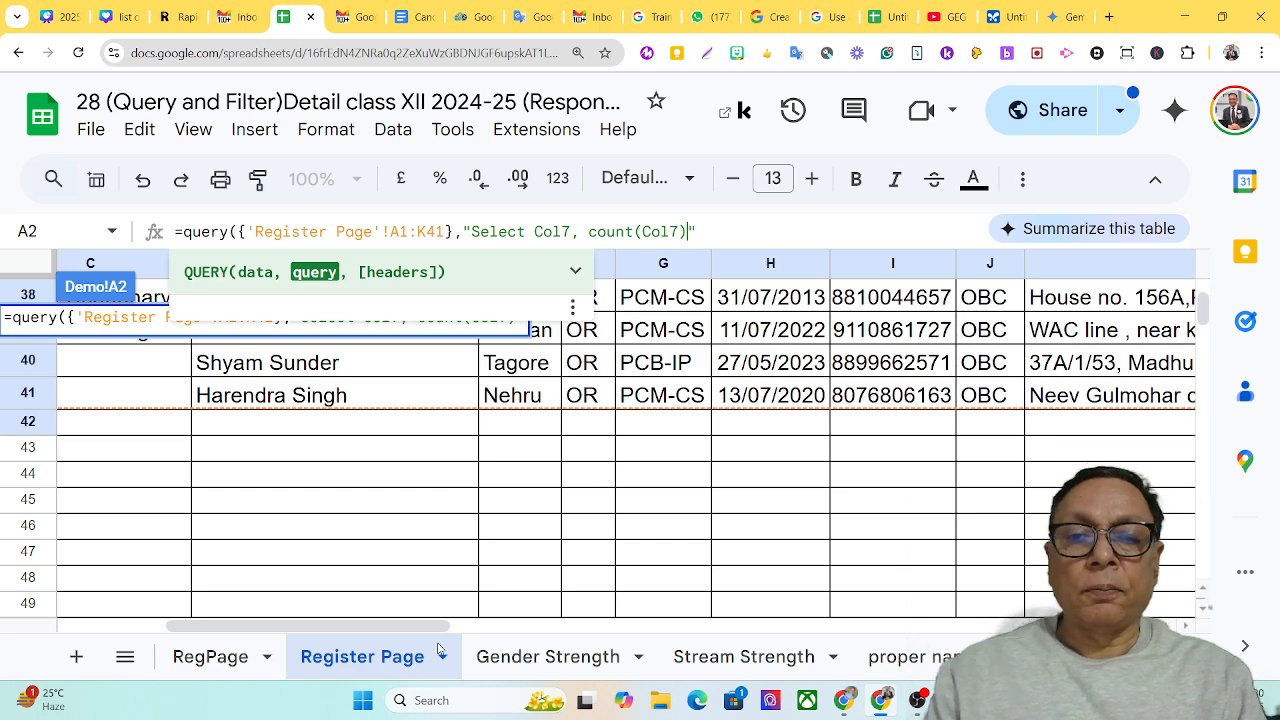
{"action": "type", "text": " group"}
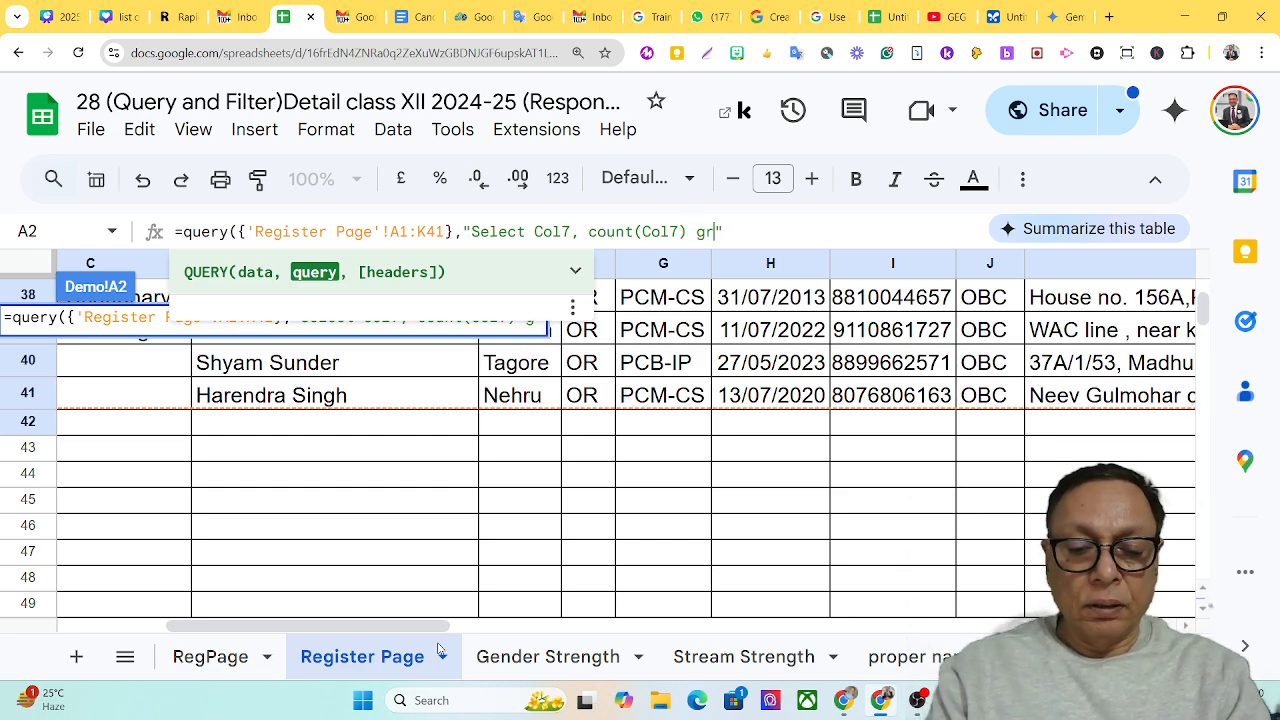
{"action": "type", "text": " by "}
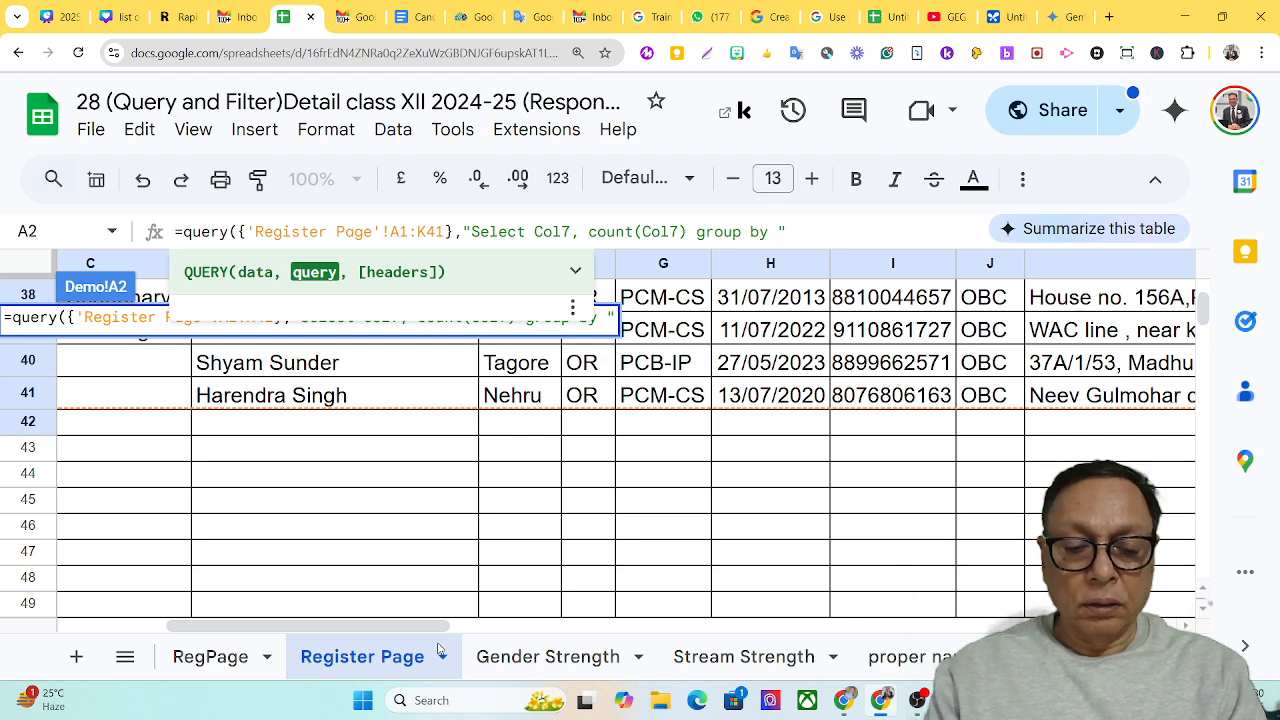
{"action": "type", "text": "Col"}
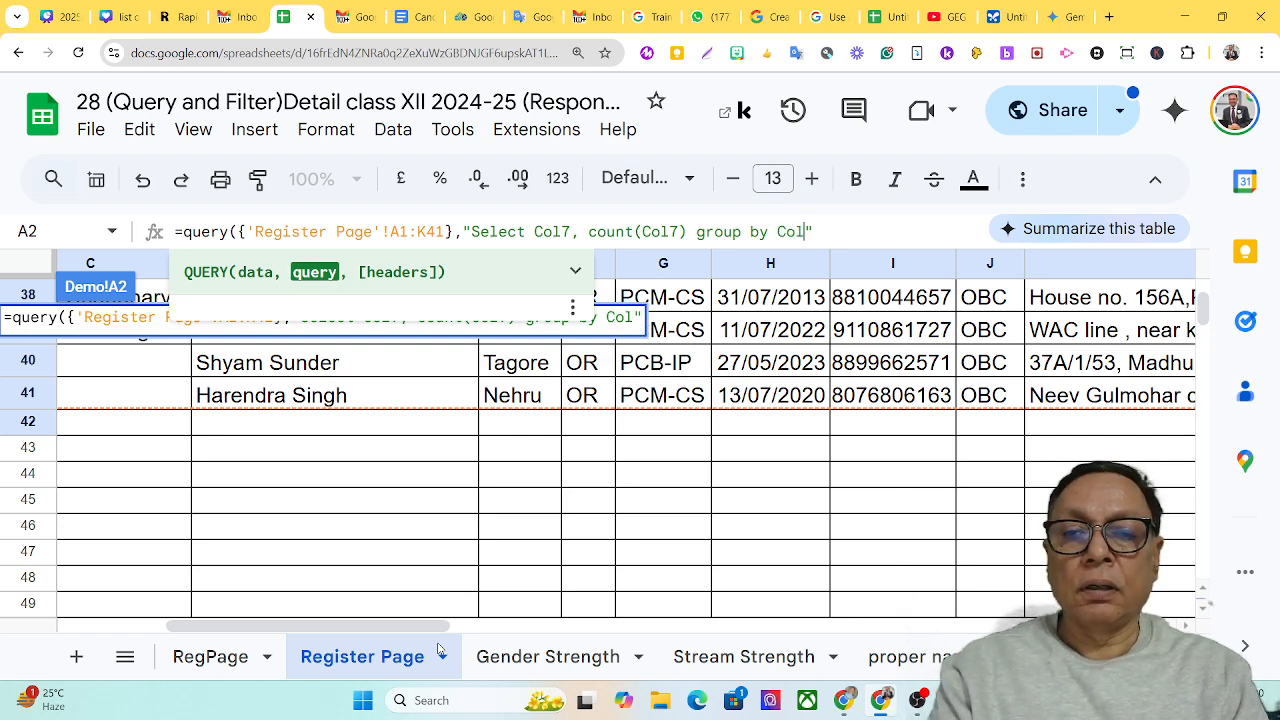
{"action": "type", "text": "7"}
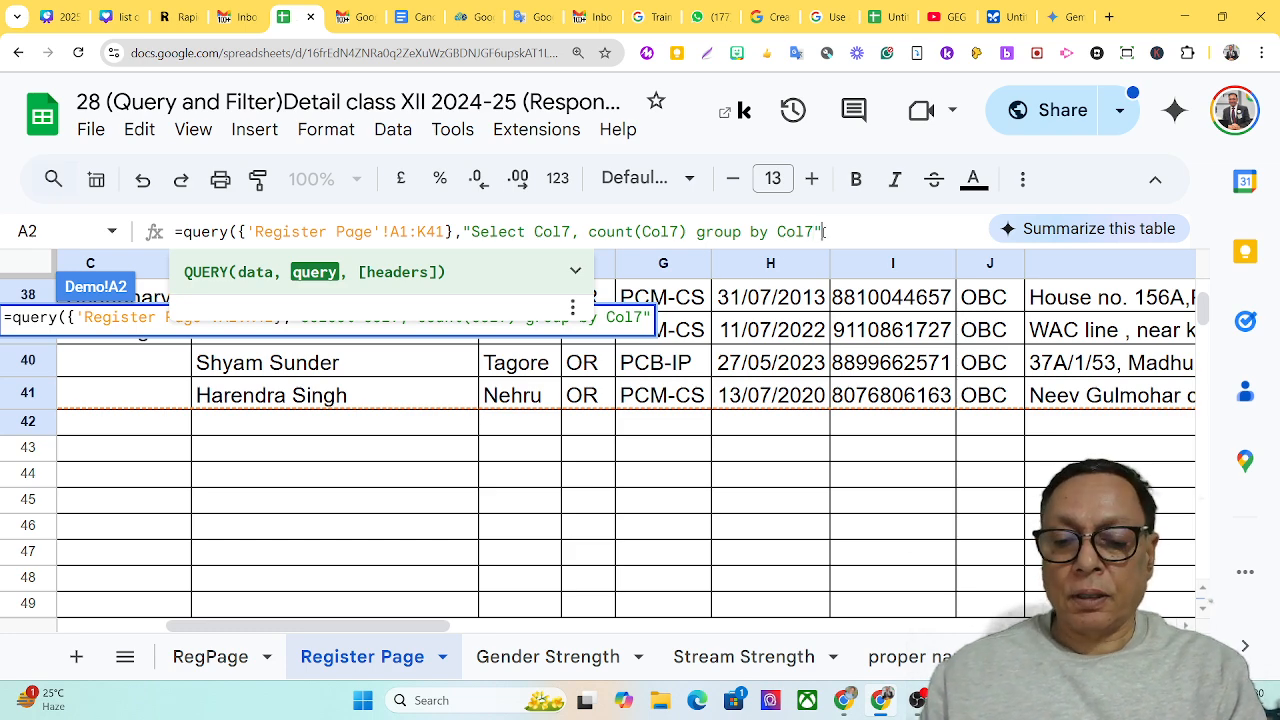
Set the query's headers argument to 0, close the formula and enter it in cell A2
{"action": "type", "text": ",0"}
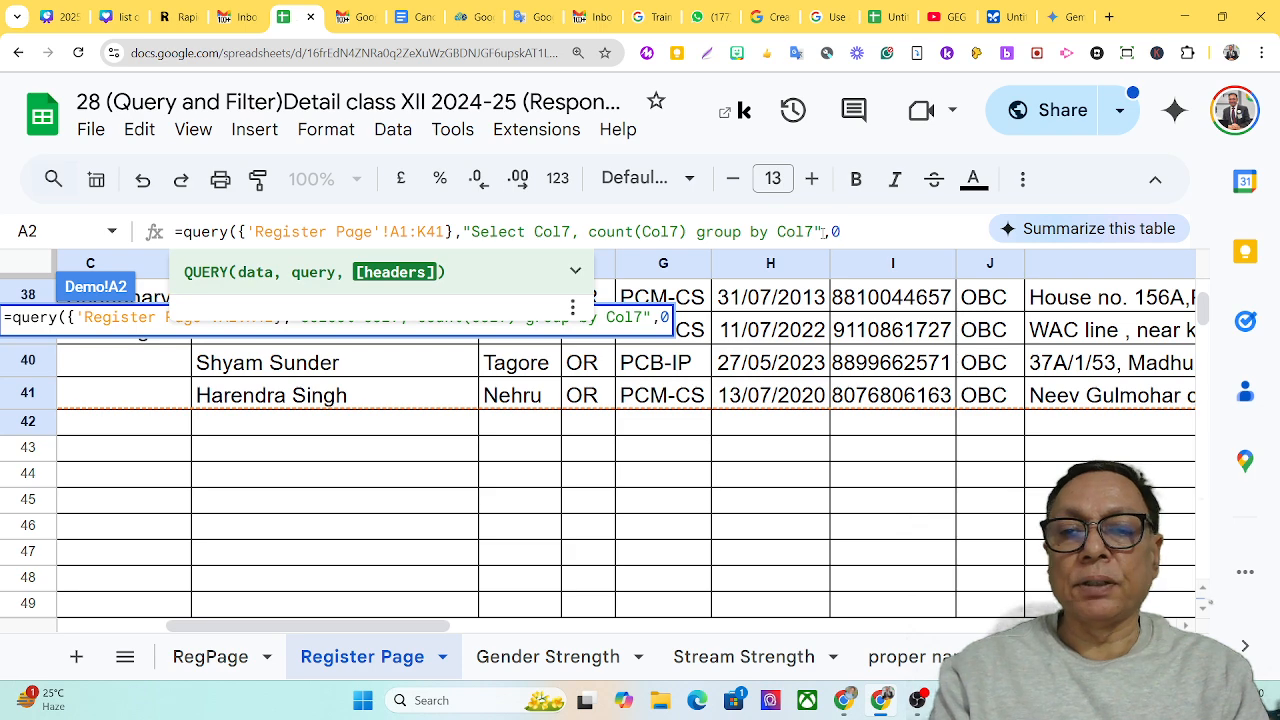
{"action": "type", "text": ")"}
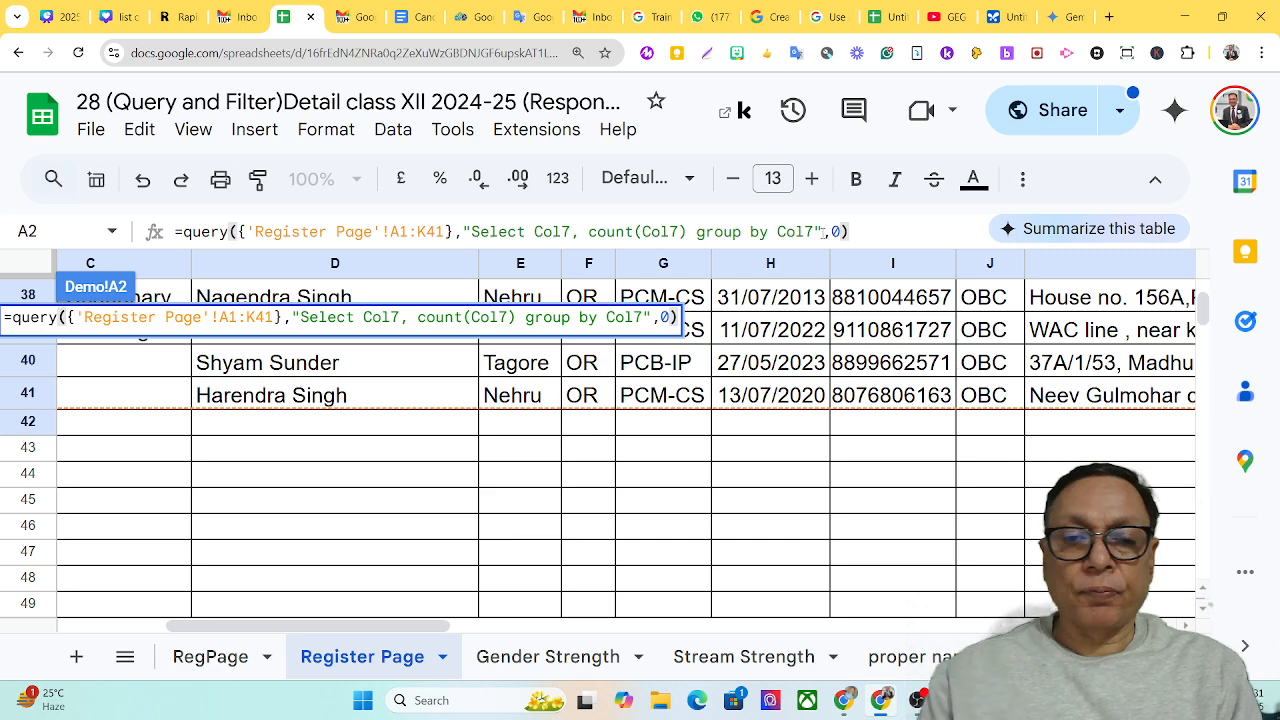
{"action": "key", "text": "Return"}
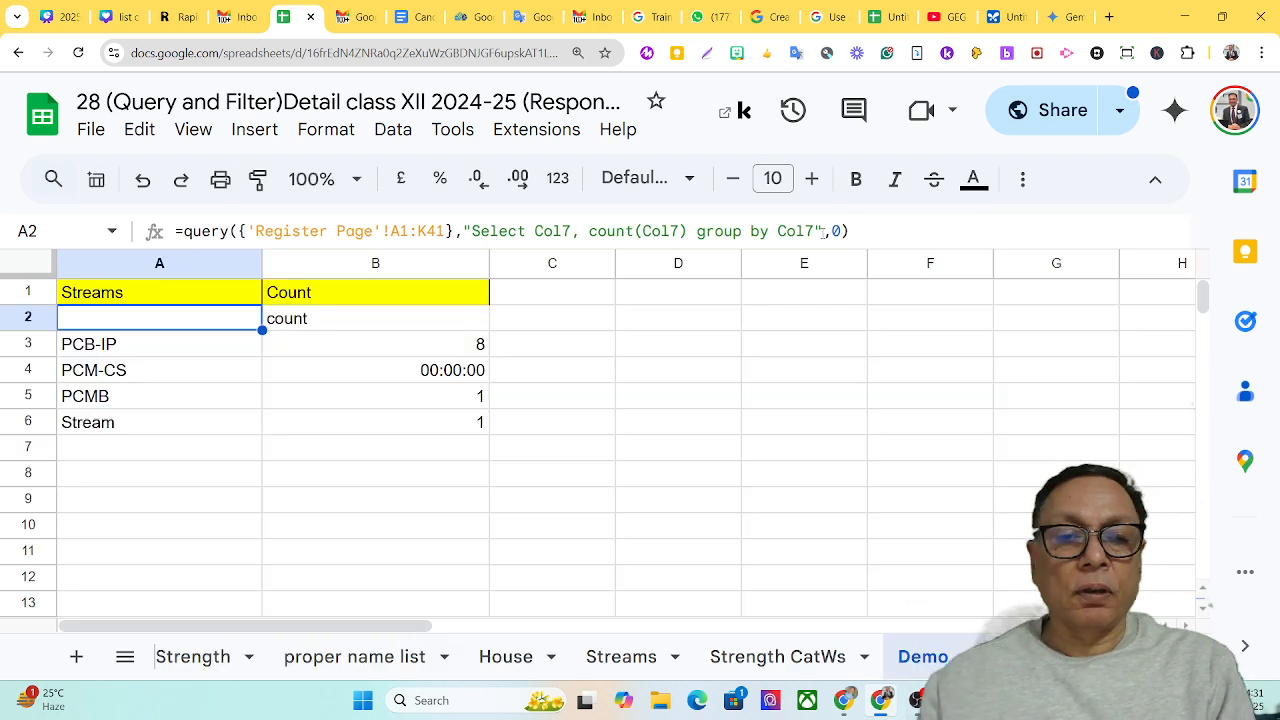
Set the number format of the PCM-CS count in cell B4 to Automatic
{"action": "left_click", "coordinate": [408, 375]}
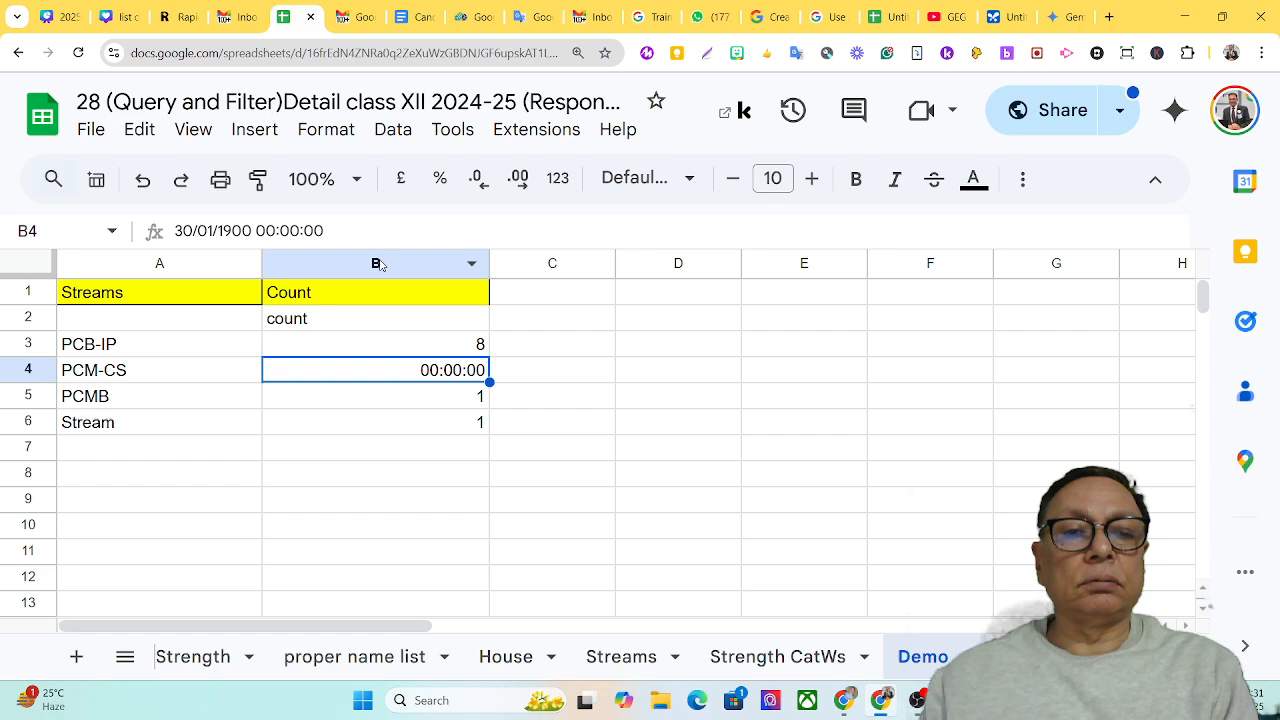
{"action": "left_click", "coordinate": [340, 148]}
{"action": "mouse_move", "coordinate": [546, 226]}
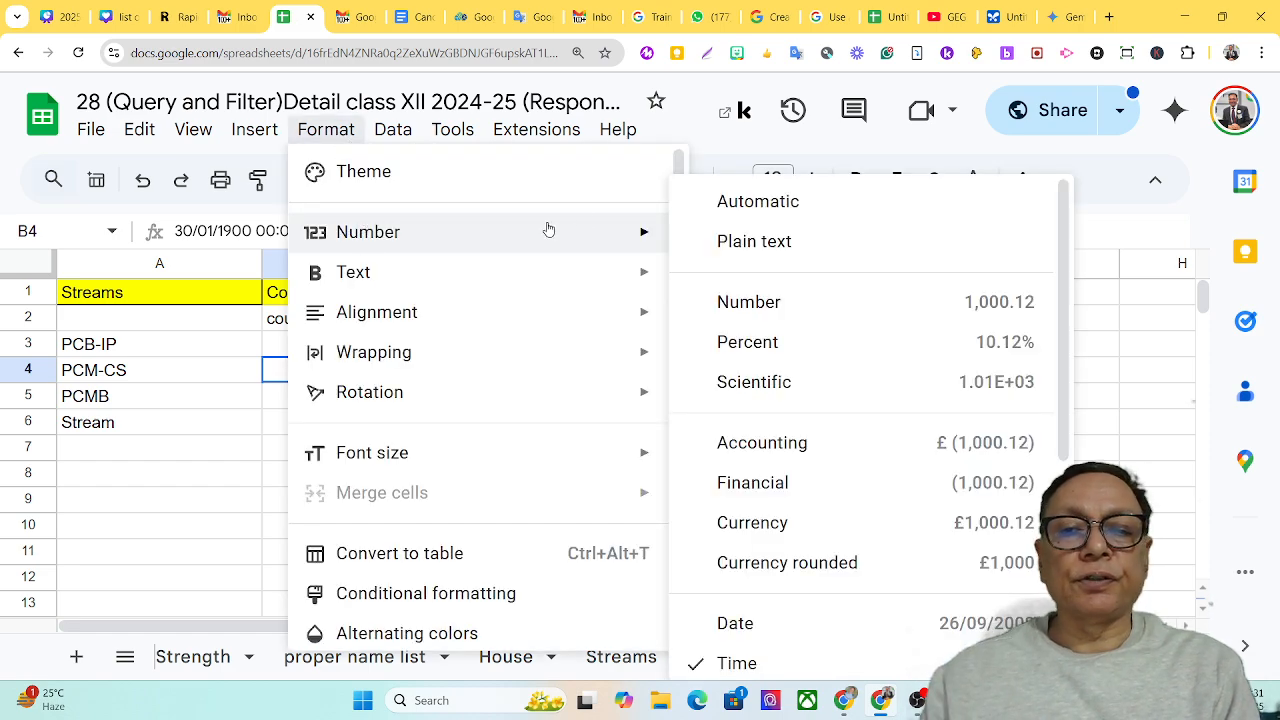
{"action": "left_click", "coordinate": [731, 200]}
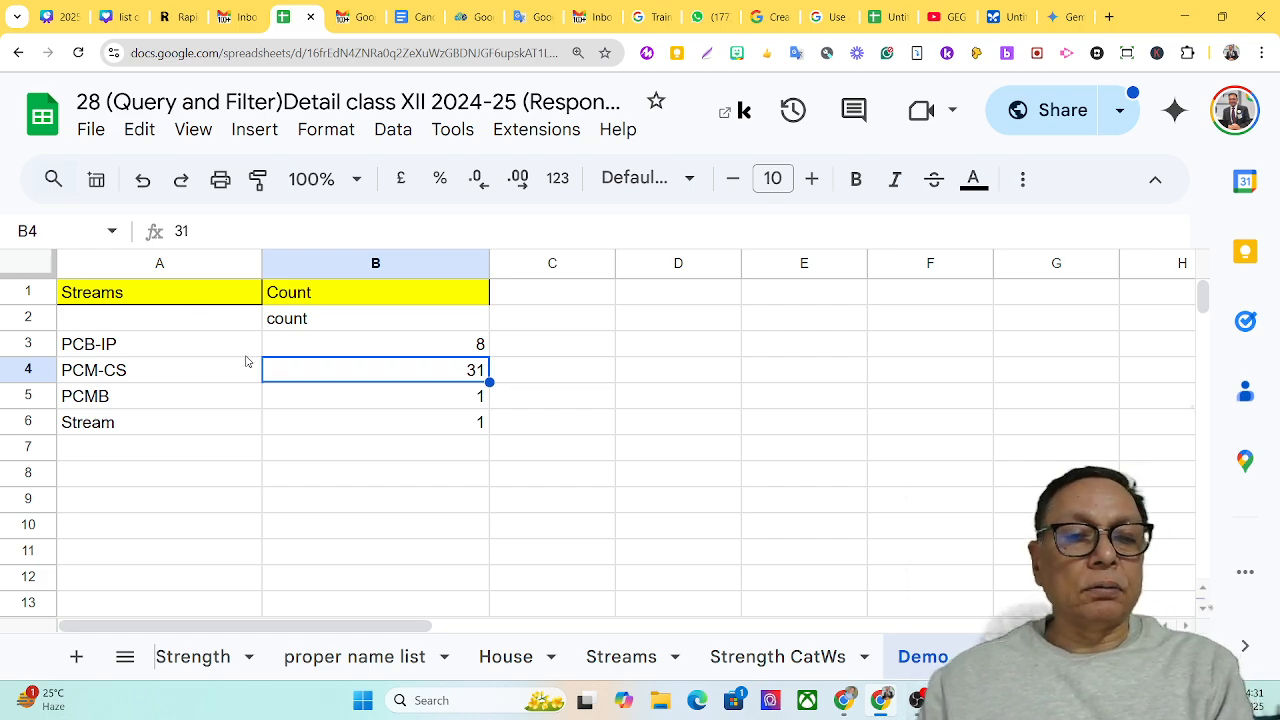
Change the data range of the query in A2 to A2:K41 so the header row is excluded
{"action": "left_click", "coordinate": [295, 325]}
{"action": "left_click", "coordinate": [203, 320]}
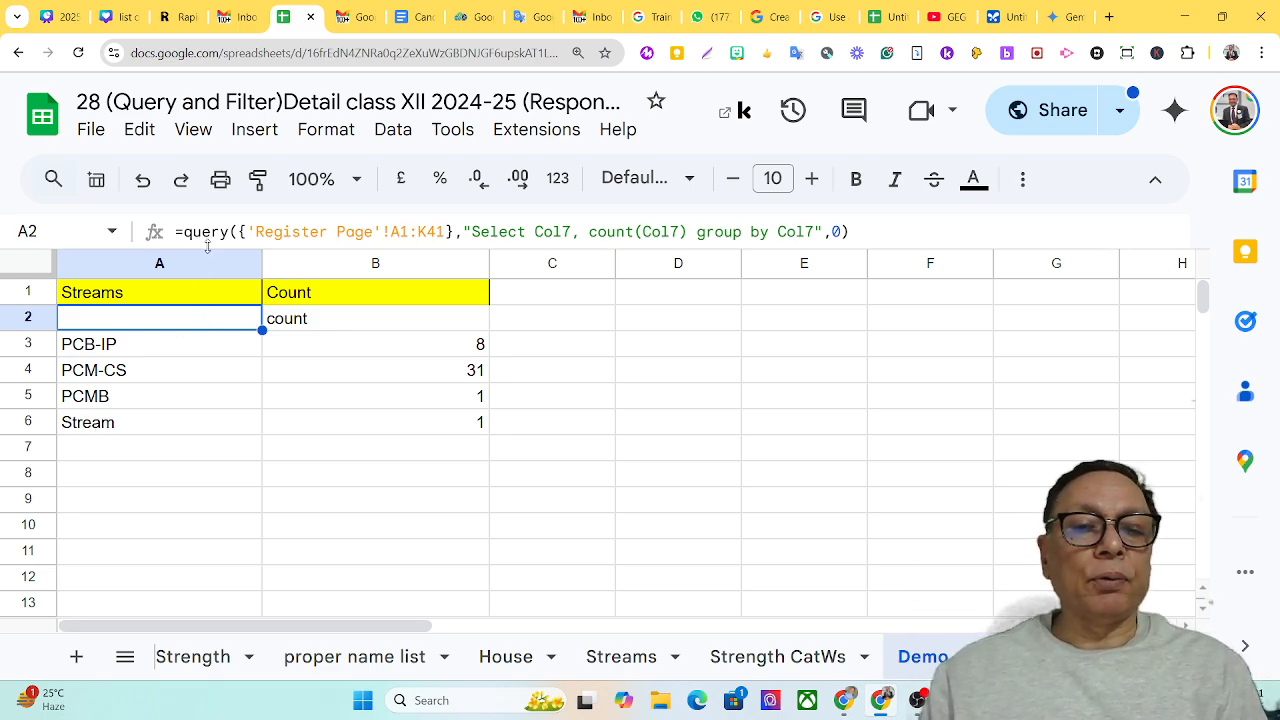
{"action": "left_click", "coordinate": [402, 232]}
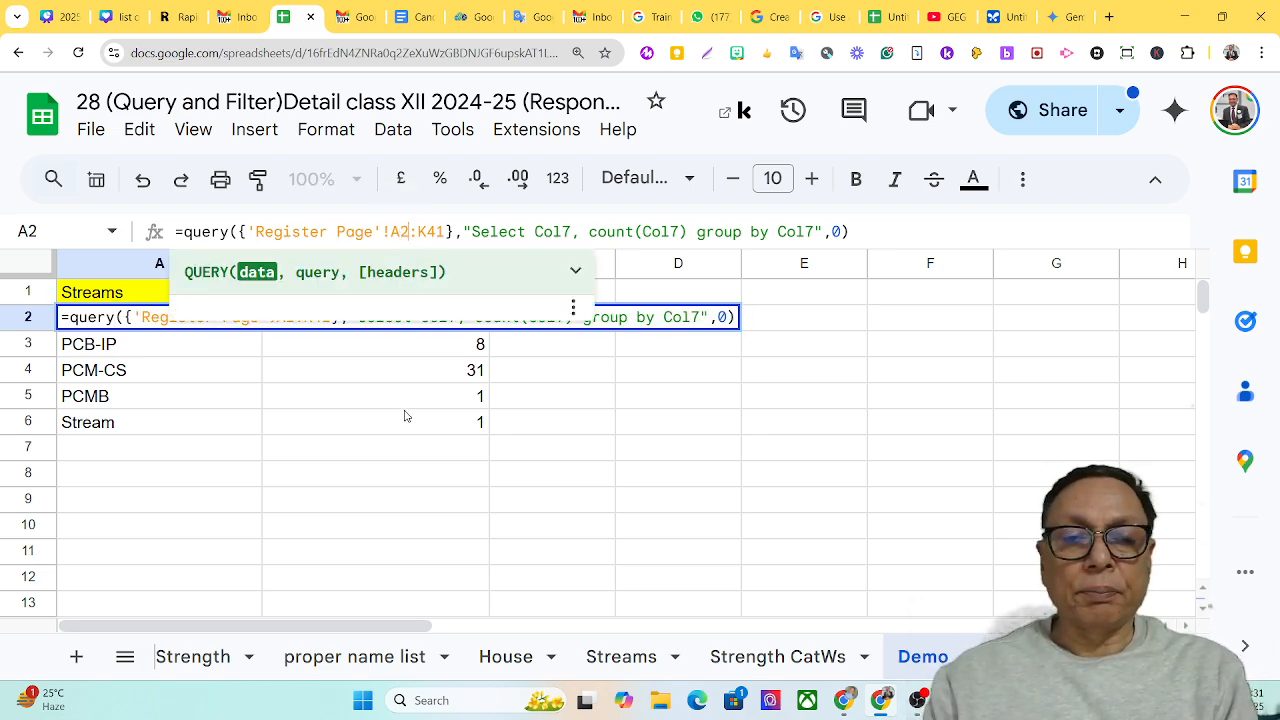
{"action": "key", "text": "Return"}
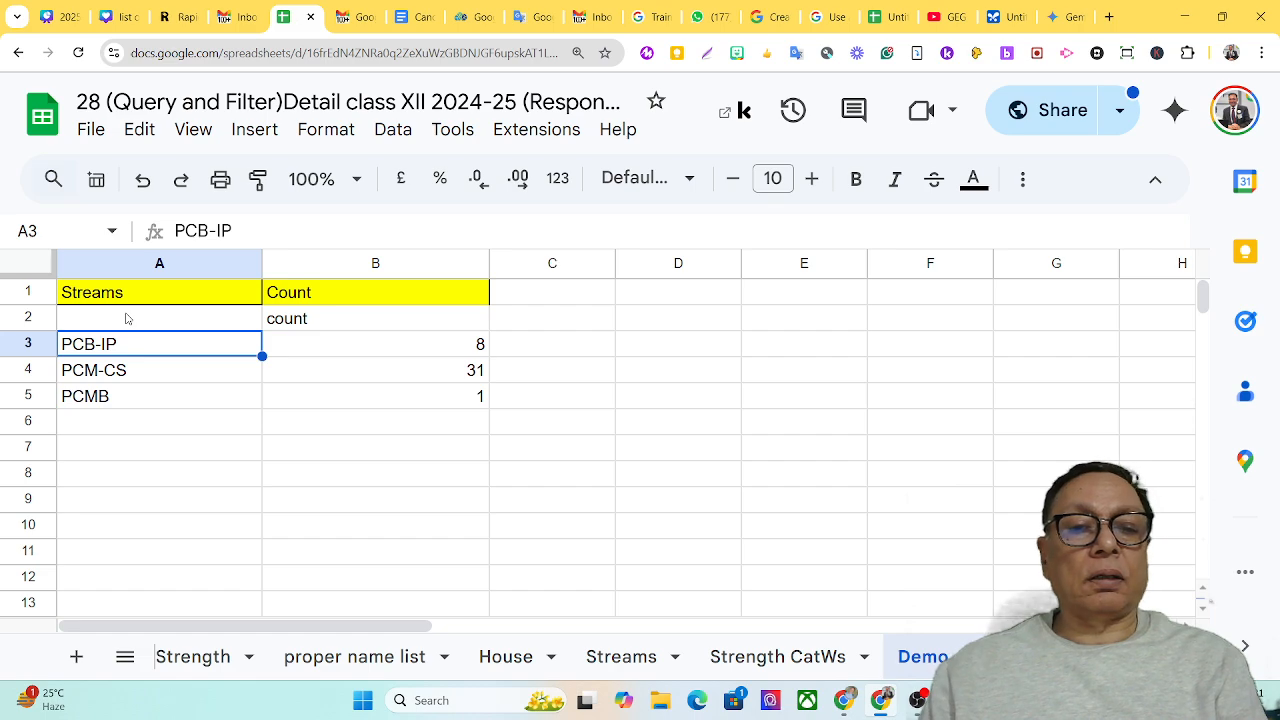
Add the keyword pivot after "group by Col7" in the query text of cell A2
{"action": "left_click", "coordinate": [127, 318]}
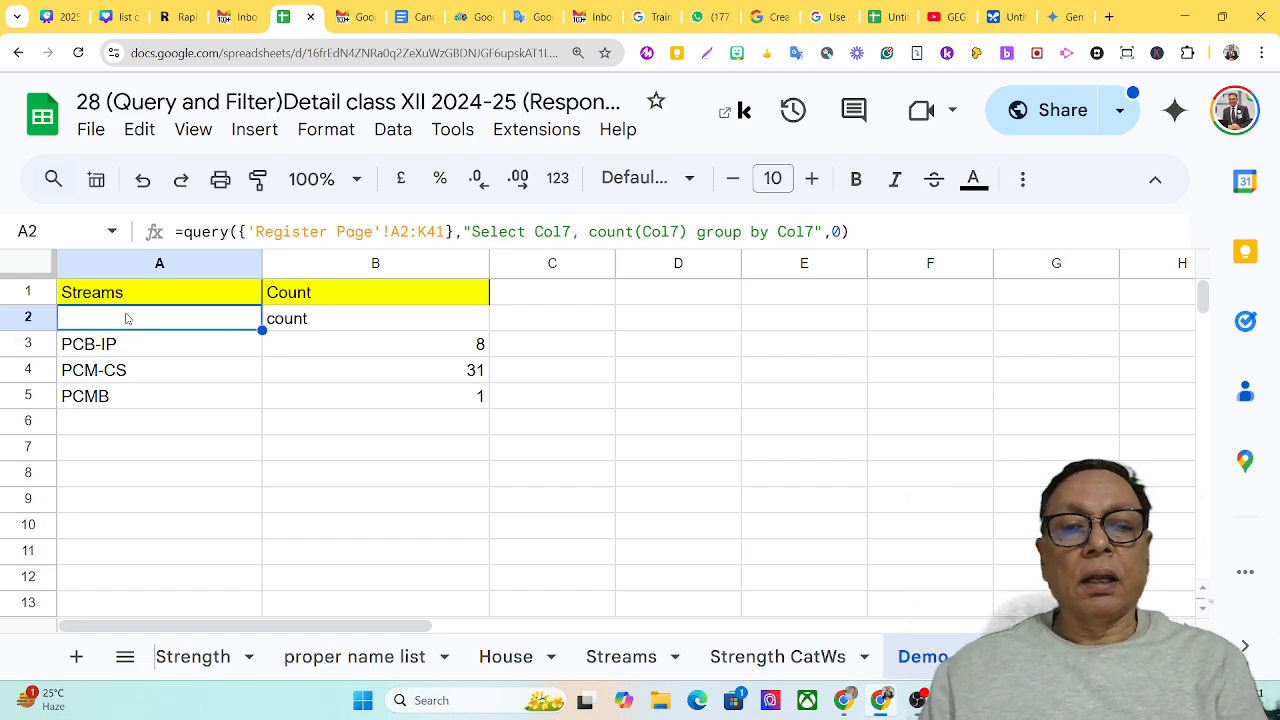
{"action": "left_click", "coordinate": [812, 232]}
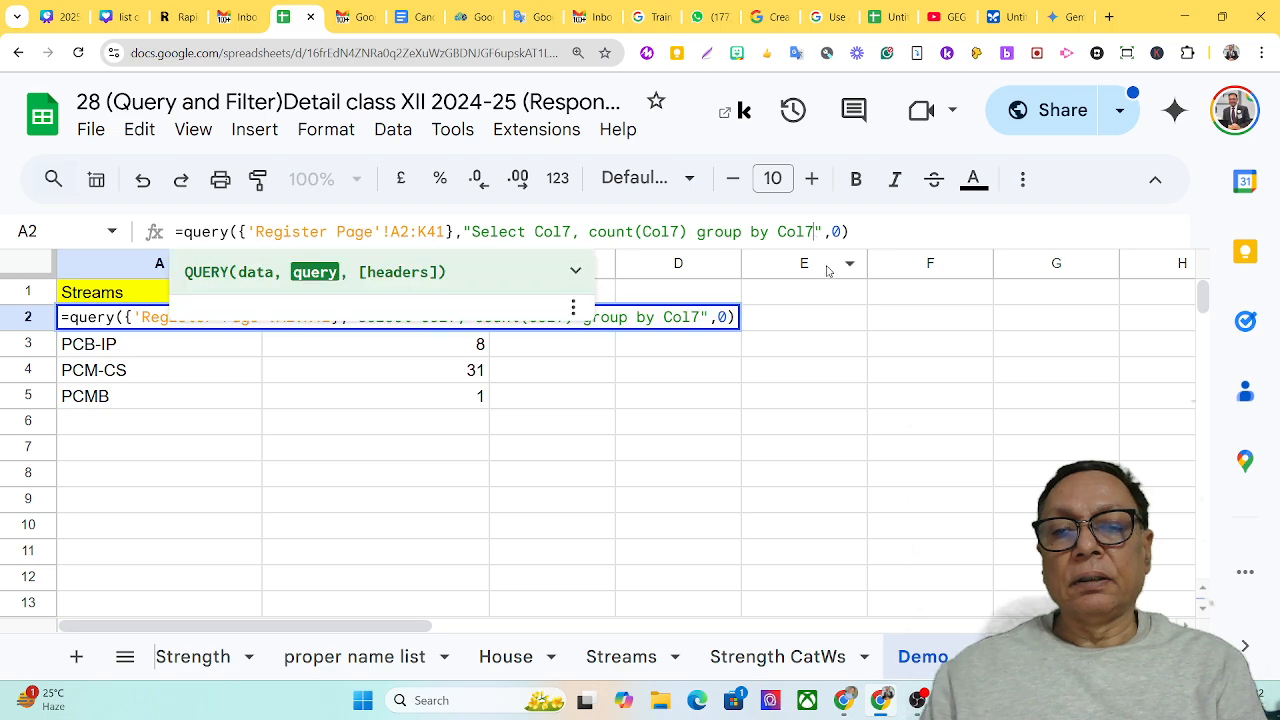
{"action": "type", "text": "pi"}
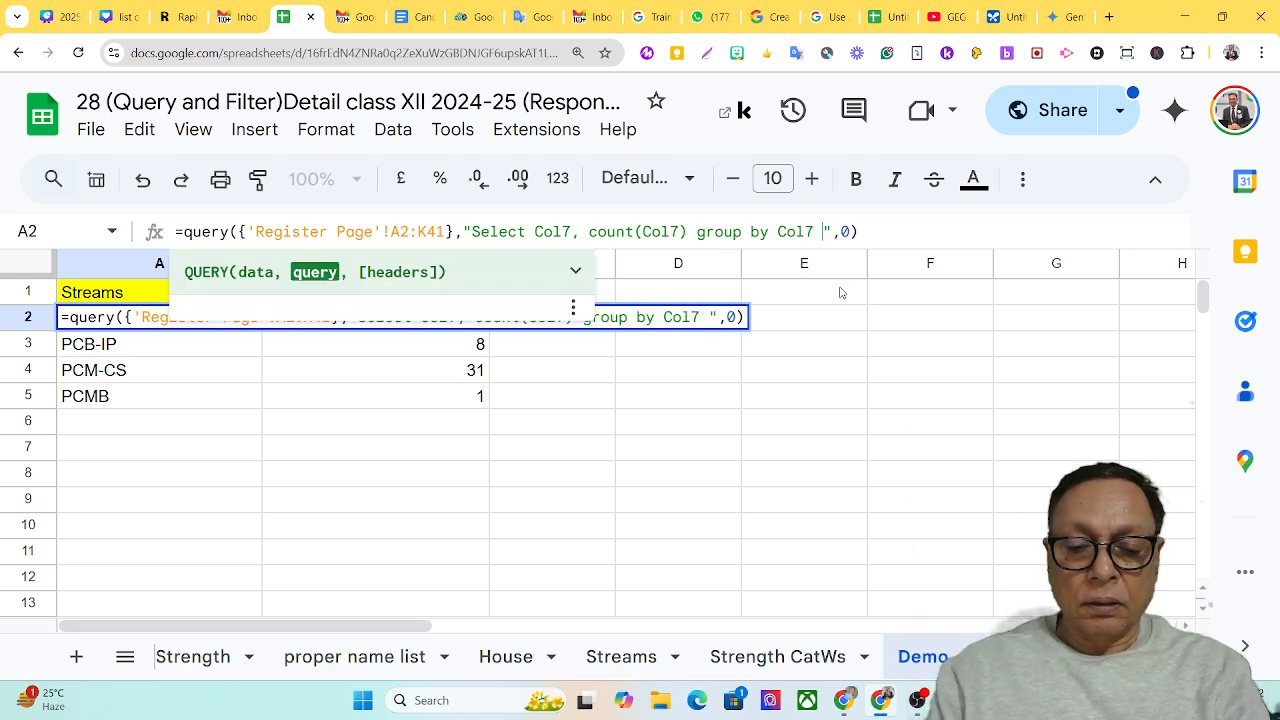
{"action": "type", "text": "vot"}
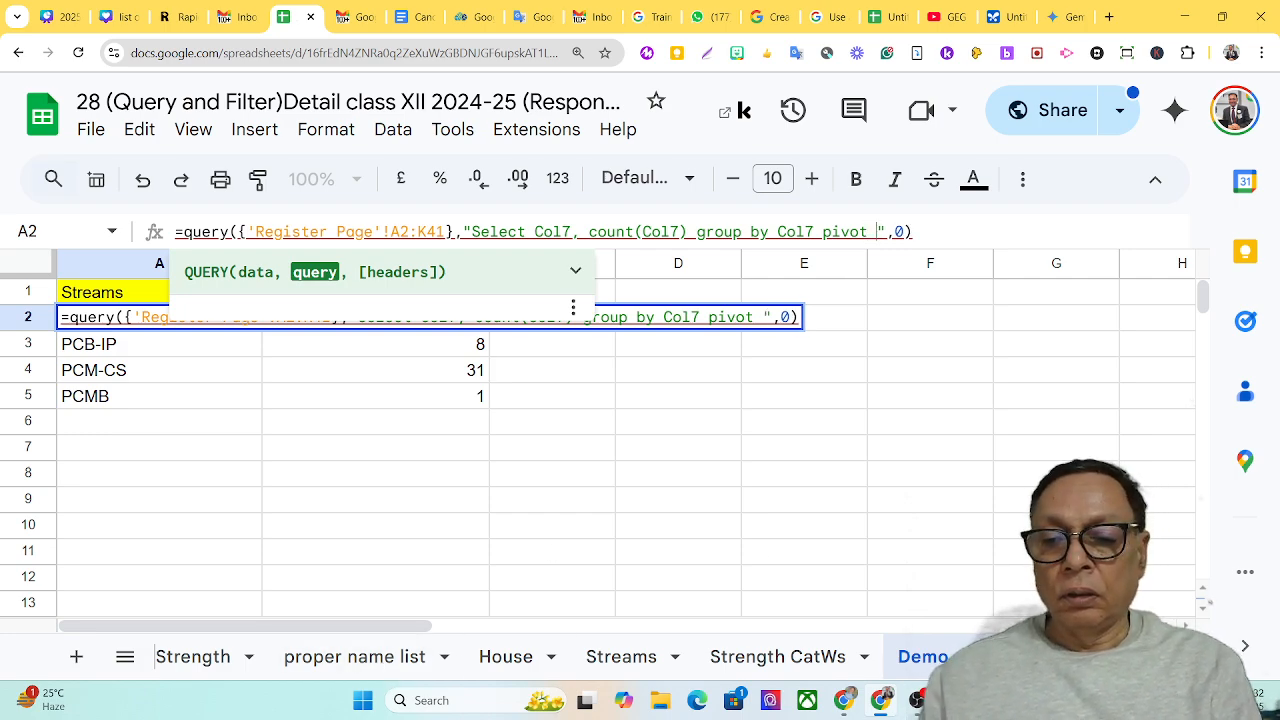
Check the position of the Caste column in the Register Page headers and return to the Demo sheet
{"action": "left_click", "coordinate": [1015, 657]}
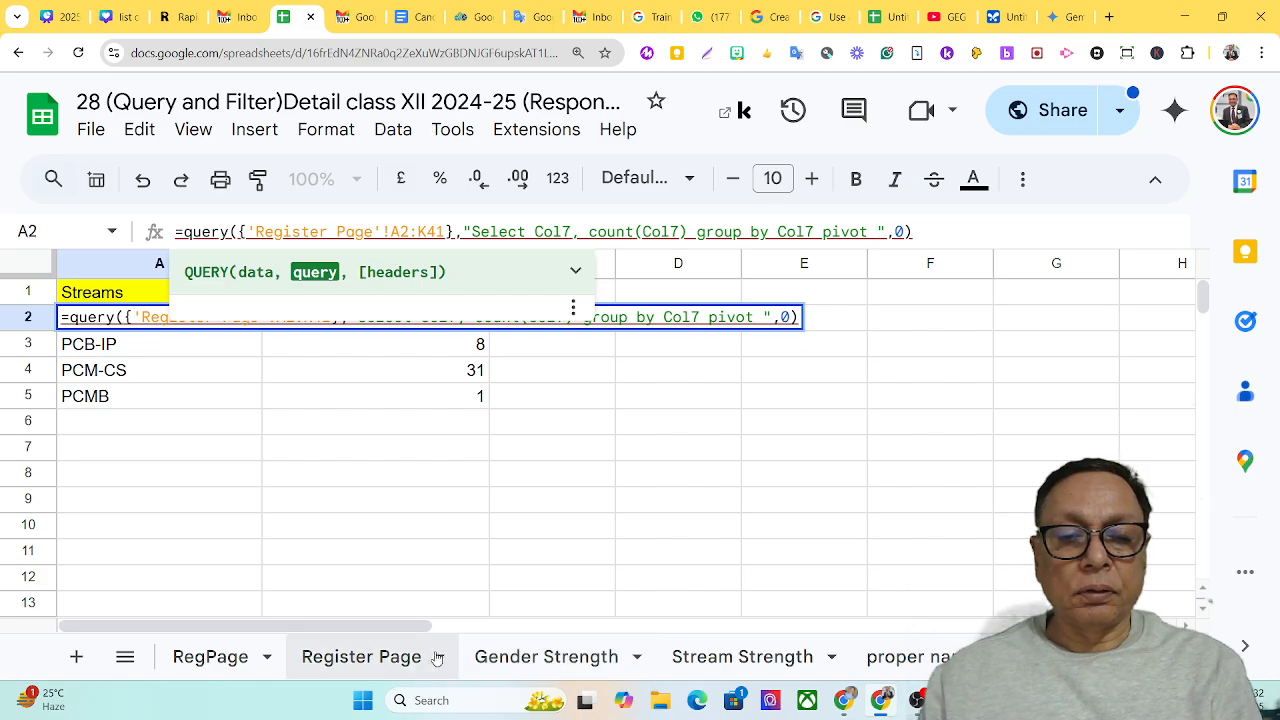
{"action": "left_click", "coordinate": [403, 657]}
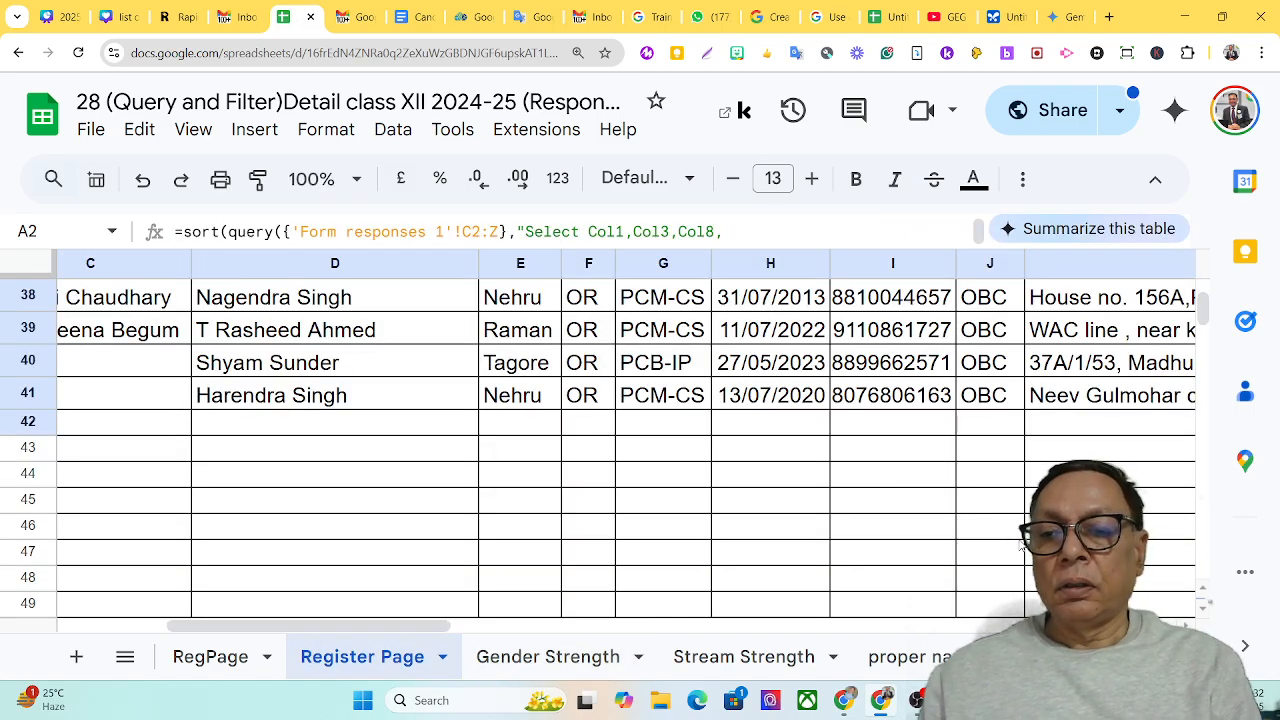
{"action": "scroll", "coordinate": [885, 577], "scroll_direction": "up", "scroll_amount": 1}
{"action": "scroll", "coordinate": [625, 445], "scroll_direction": "up", "scroll_amount": 11}
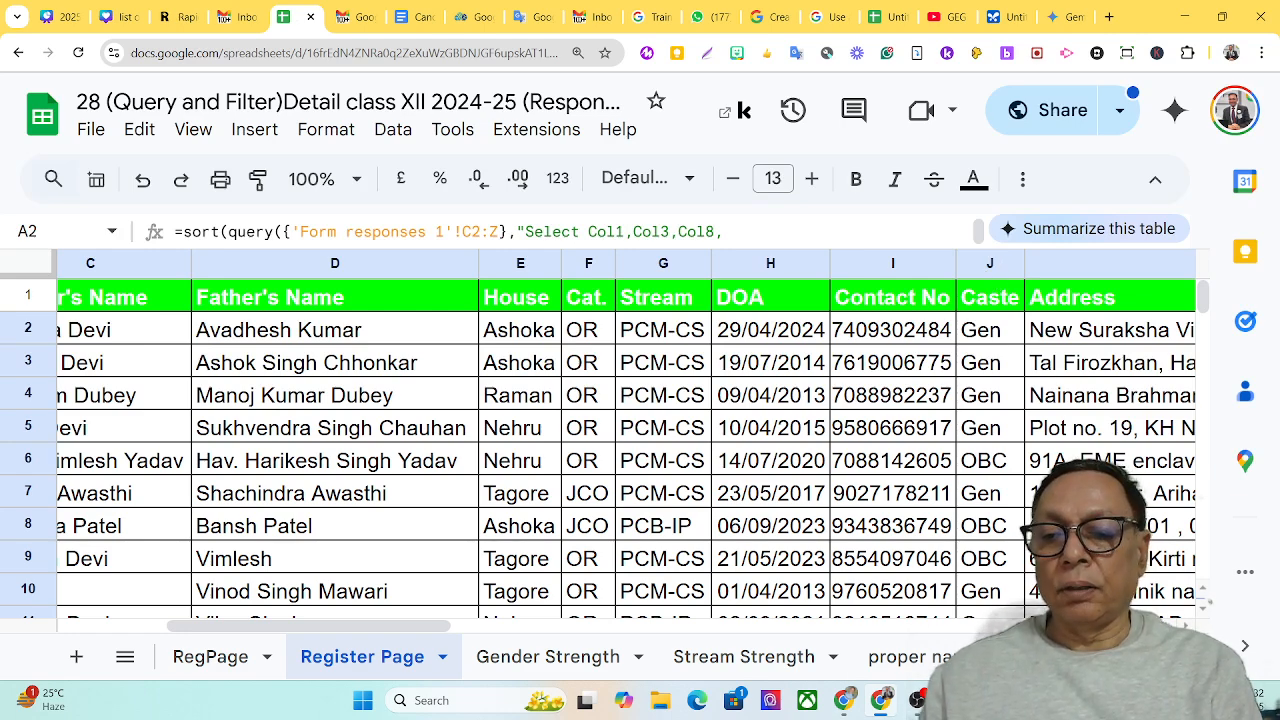
{"action": "scroll", "coordinate": [917, 660], "scroll_direction": "right", "scroll_amount": 3}
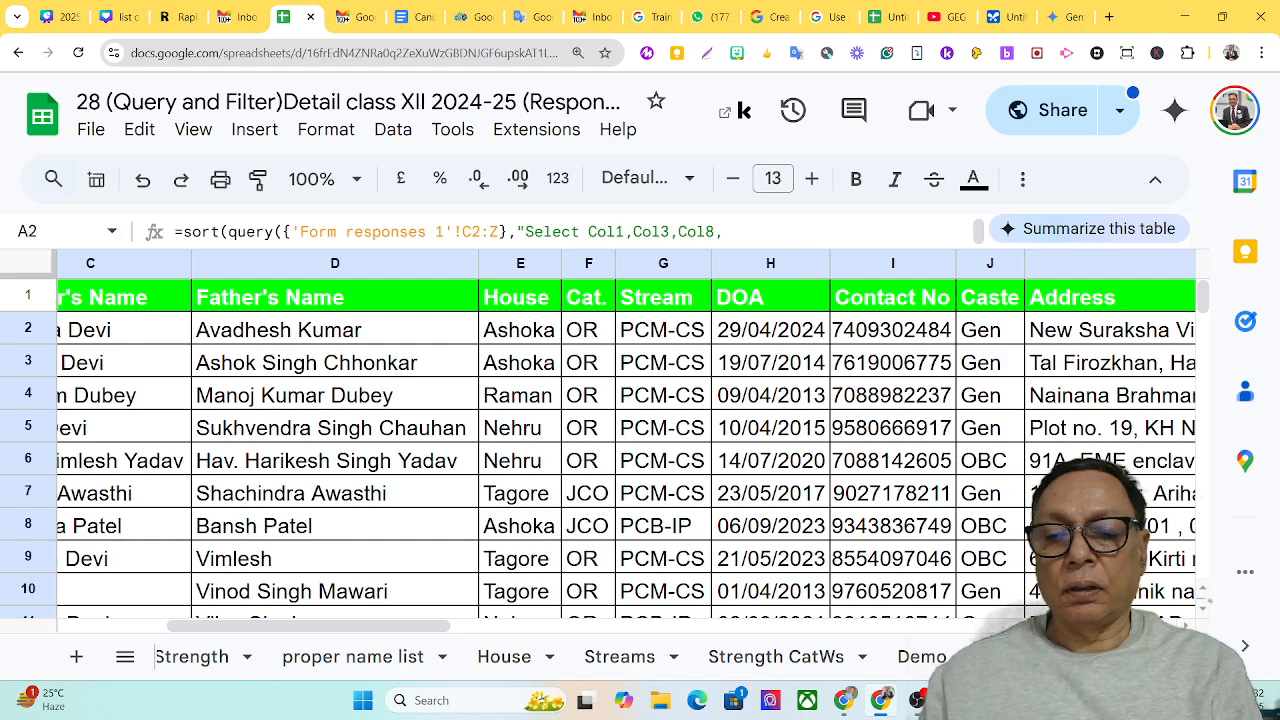
{"action": "left_click", "coordinate": [920, 660]}
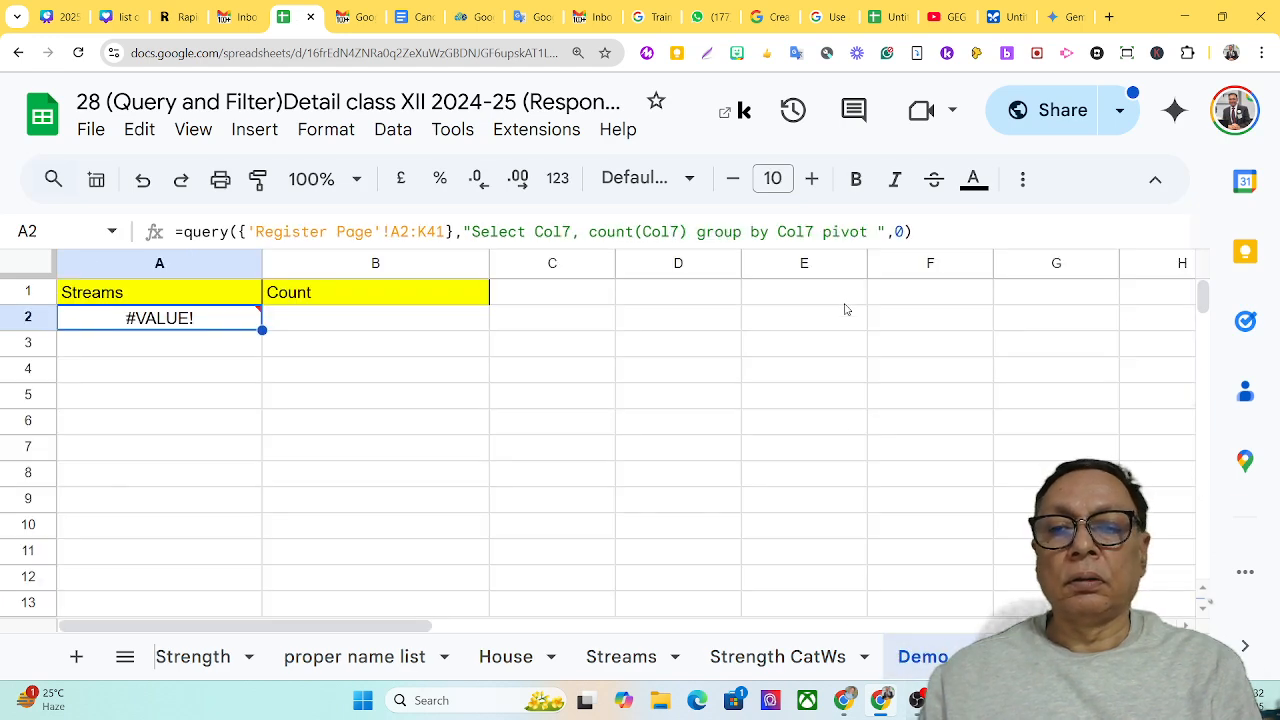
Complete the pivot clause in A2's query with Col10 to split the stream counts by caste
{"action": "left_click", "coordinate": [874, 232]}
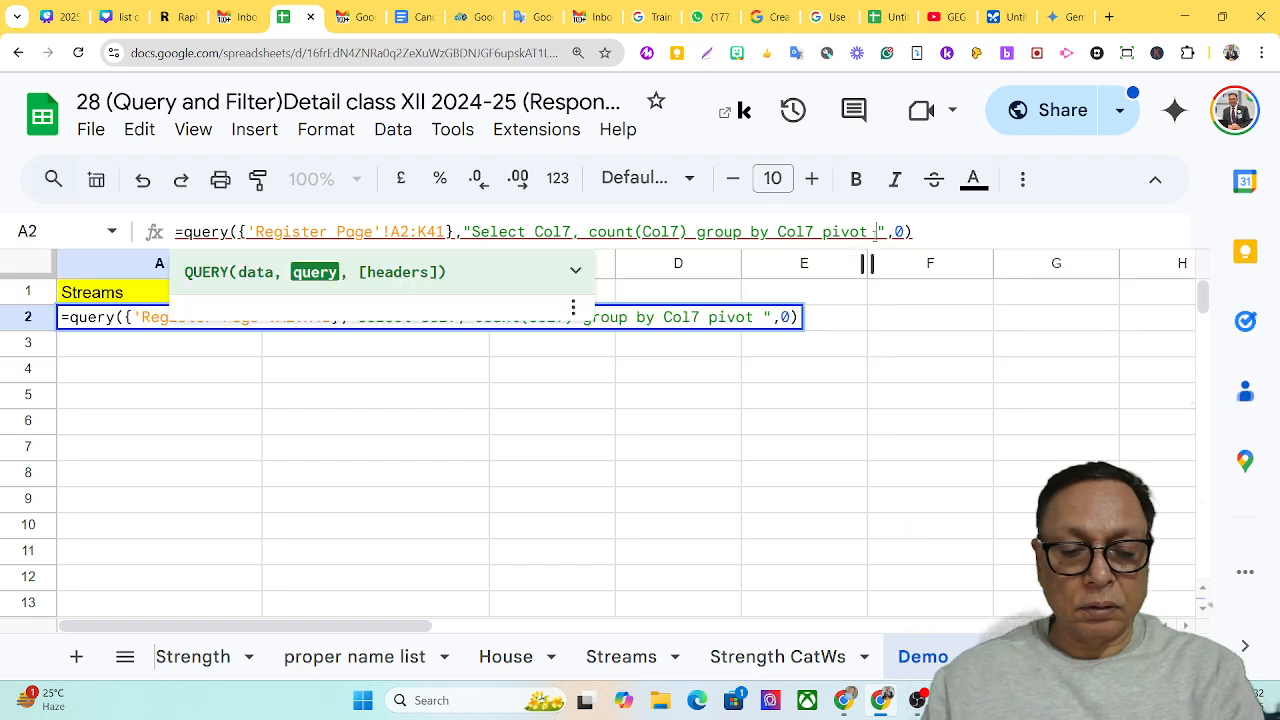
{"action": "type", "text": "Col10"}
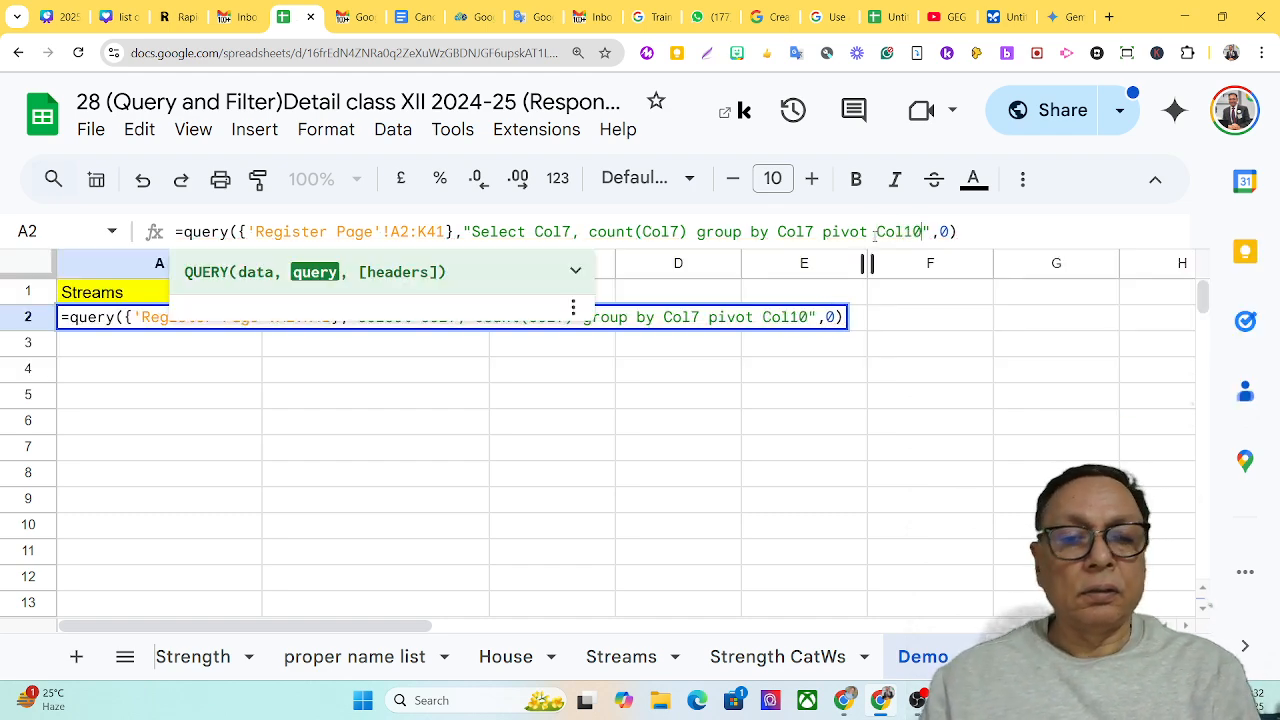
{"action": "key", "text": "Return"}
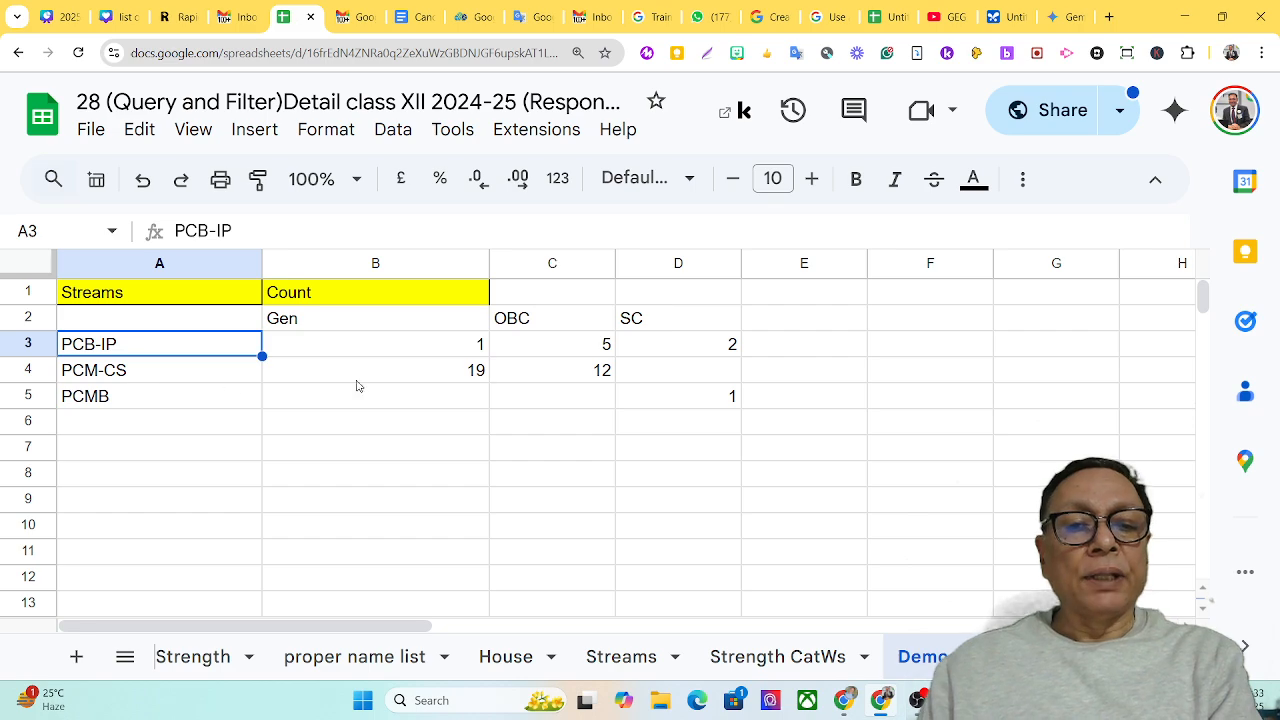
Review the group by and pivot clauses of the query formula in A2 alongside its result table
{"action": "left_click", "coordinate": [446, 374]}
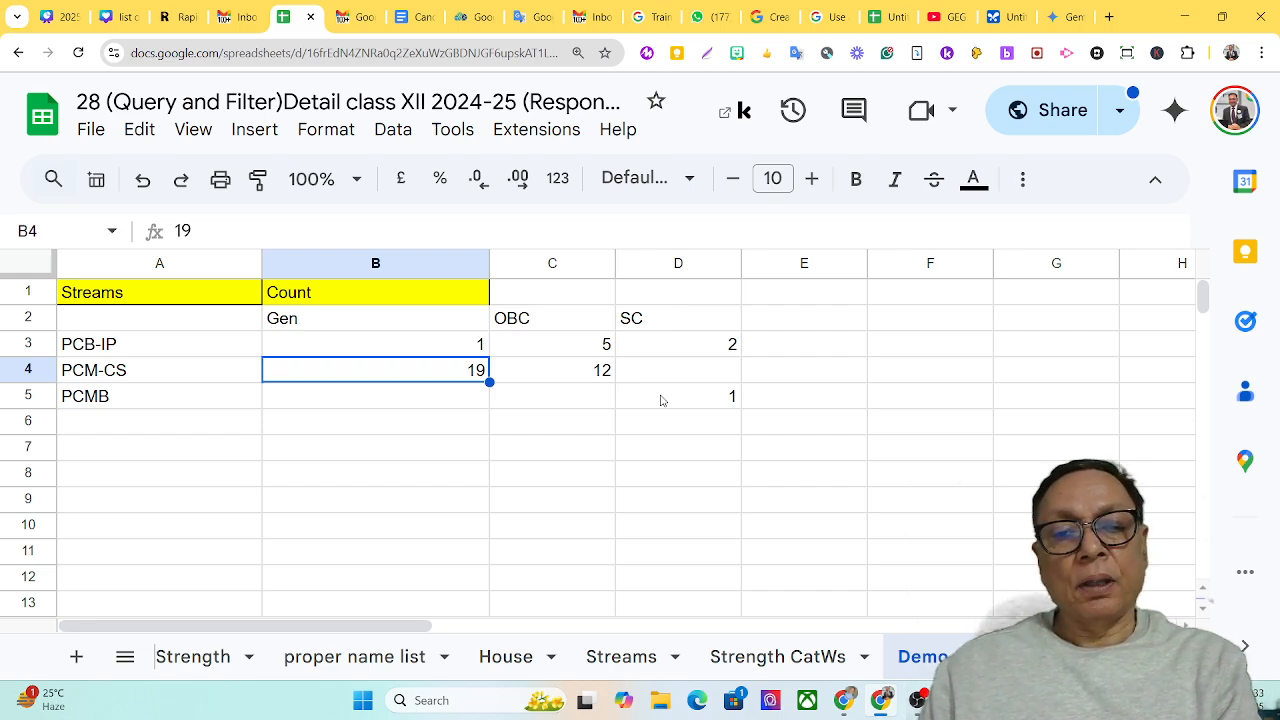
{"action": "left_click", "coordinate": [152, 329]}
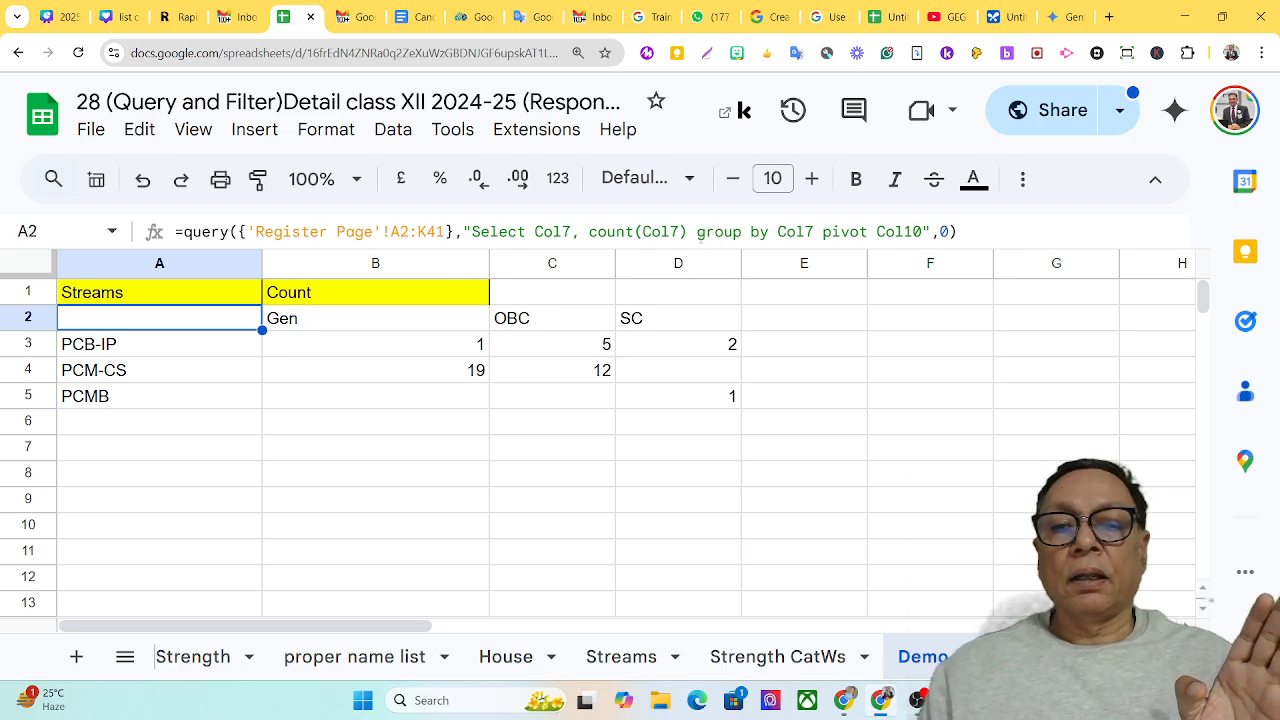
{"action": "left_click", "coordinate": [699, 236]}
{"action": "left_click_drag", "start_coordinate": [697, 232], "coordinate": [922, 232]}
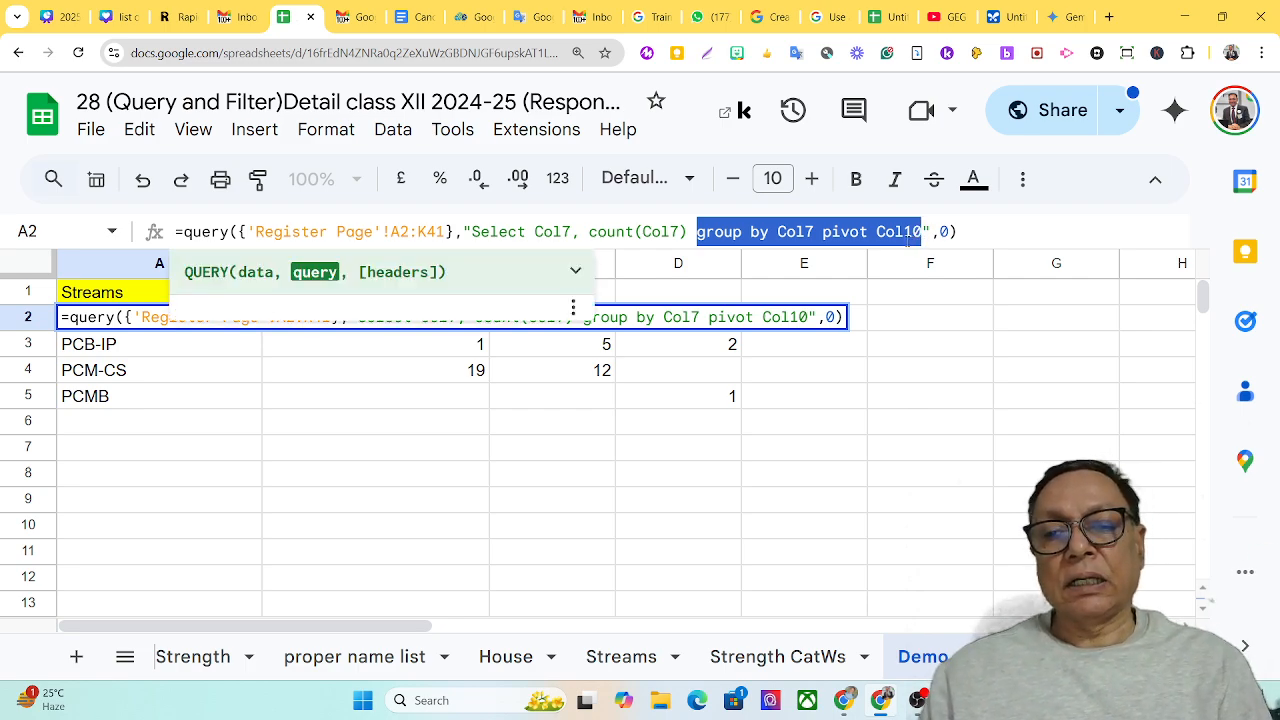
{"action": "left_click", "coordinate": [918, 299]}
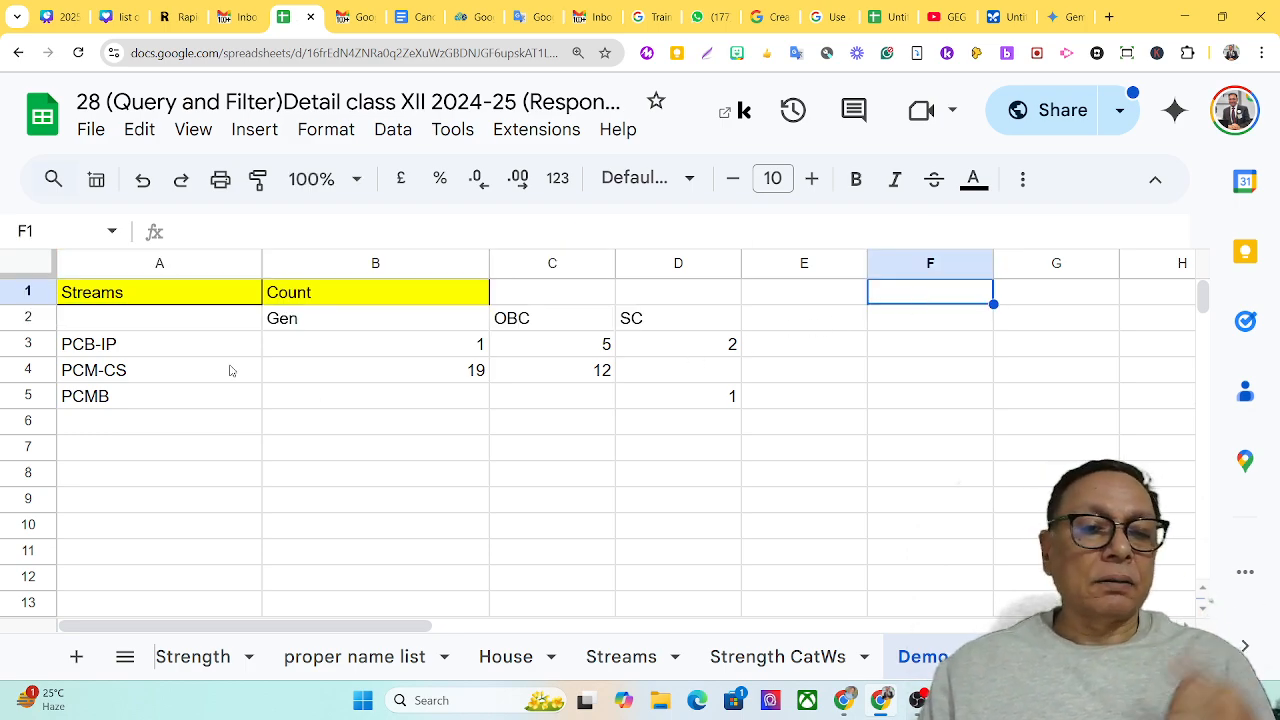
{"action": "left_click", "coordinate": [127, 329]}
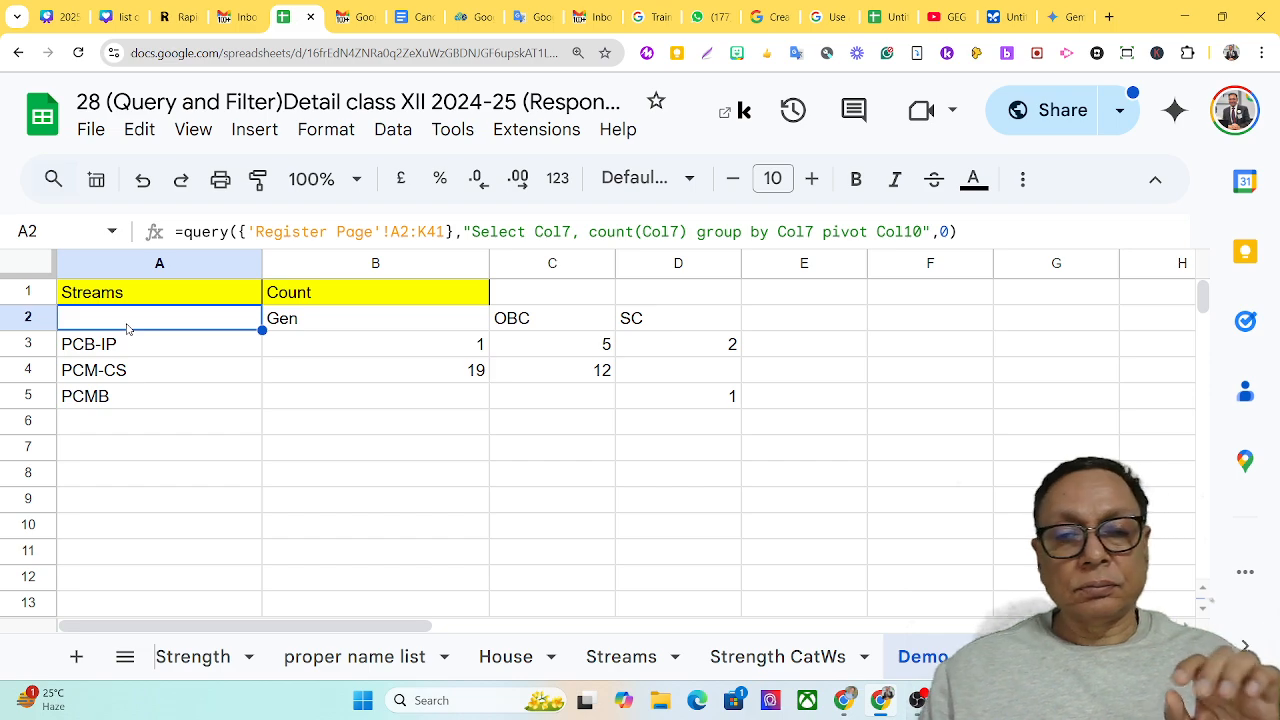